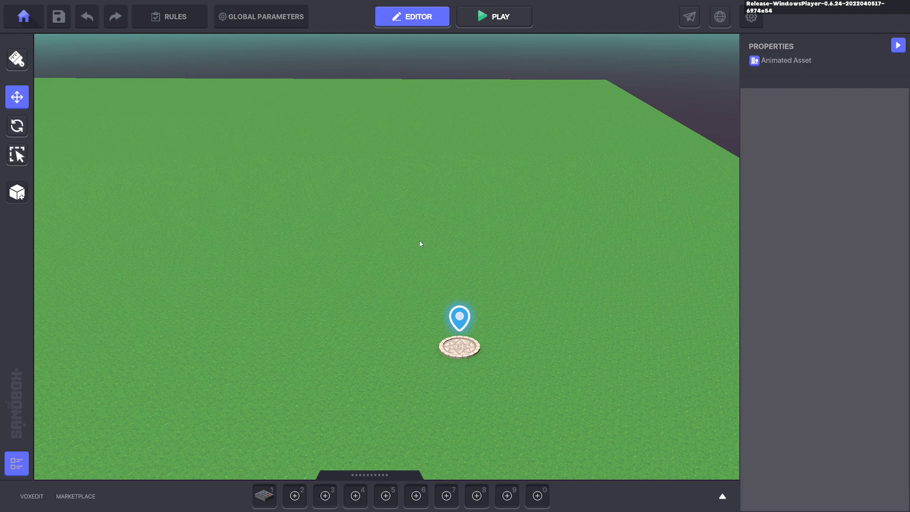
- Place a NumPad Switch on the grass near the spawn point and select it for moving
left_click(265, 496)
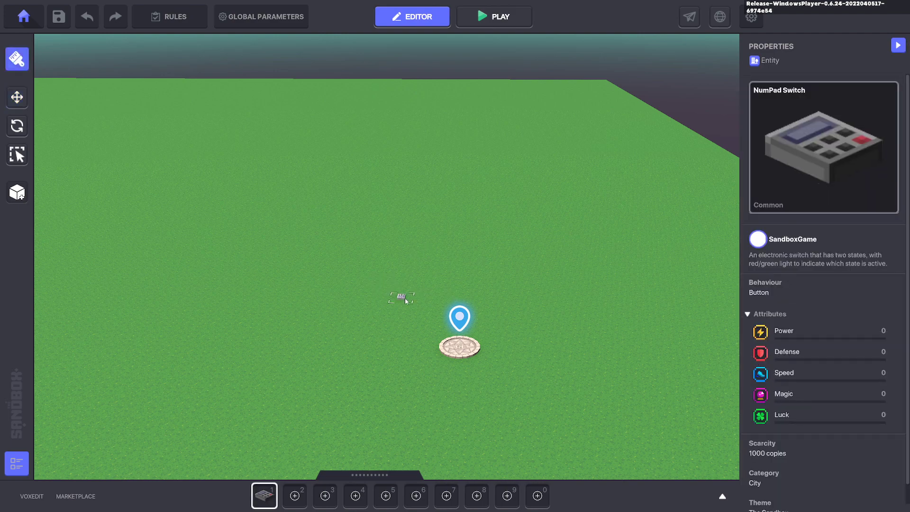
scroll(395, 263, "up", 2)
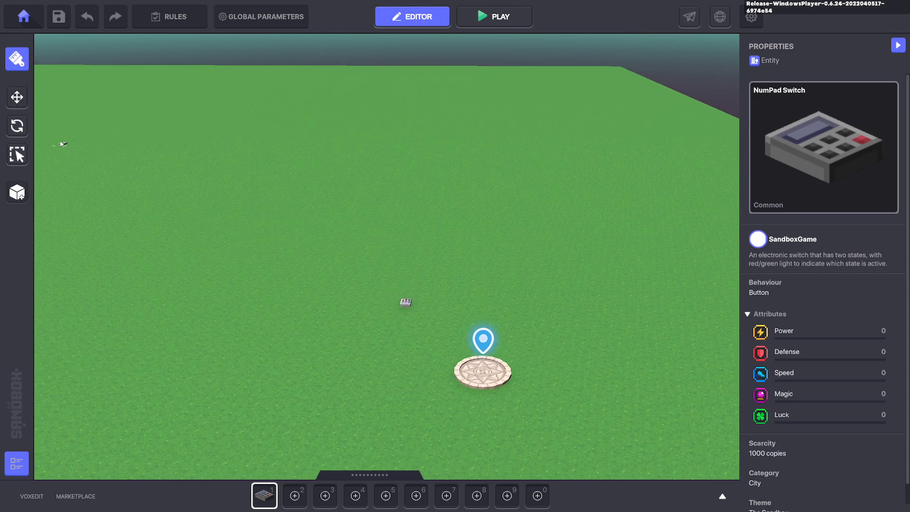
left_click(20, 97)
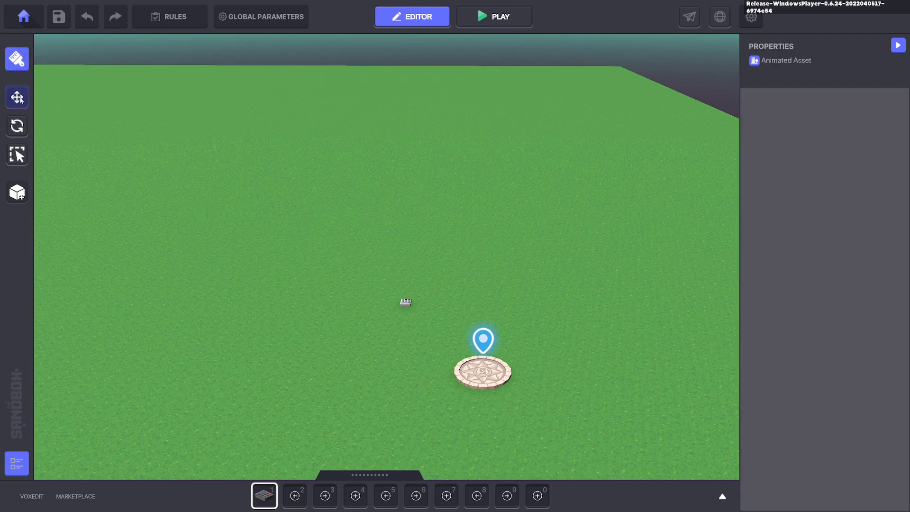
left_click(406, 303)
- Set the switch's behaviour to NONE and replace its existing component with a Health component
scroll(827, 350, "down", 5)
left_click(783, 168)
left_click(336, 207)
left_click(890, 234)
left_click(832, 242)
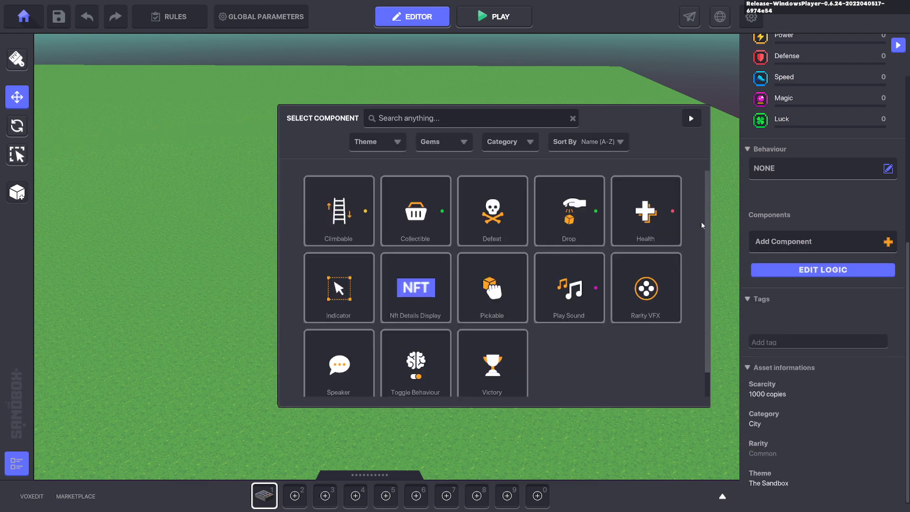
left_click(655, 213)
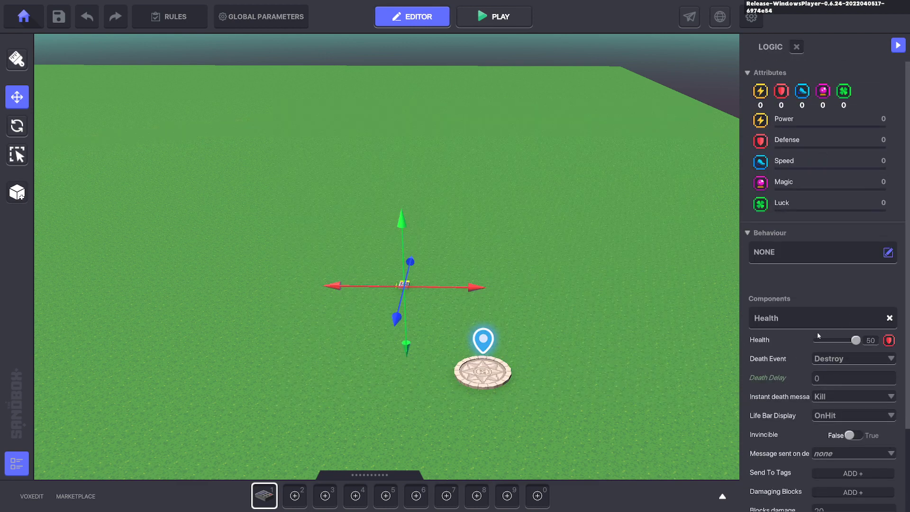
- Set the Health component's Death Event to Reset and its Death Delay to -2
scroll(810, 330, "down", 3)
left_click(832, 254)
left_click(829, 276)
left_click(840, 275)
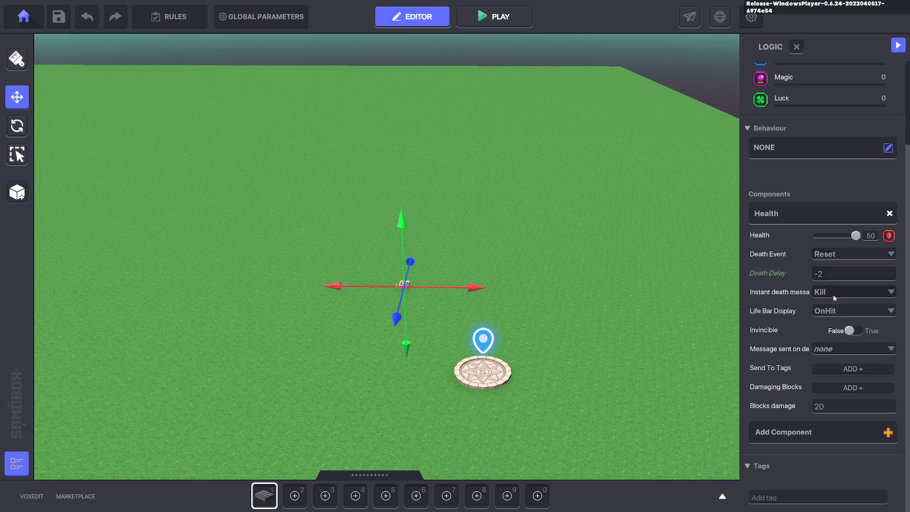
- Create Step.1 as the instant death message and set the Life Bar Display to Hidden
left_click(833, 294)
type("Step.1")
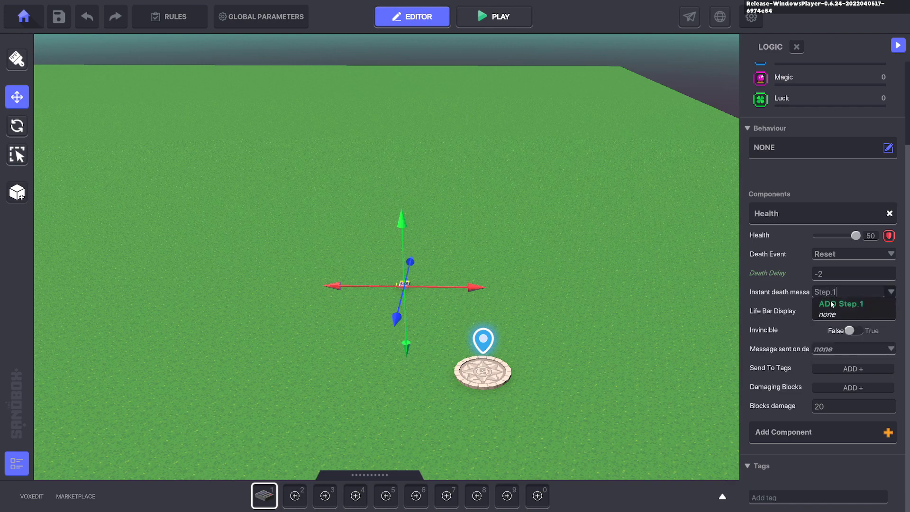
left_click(834, 304)
left_click(828, 313)
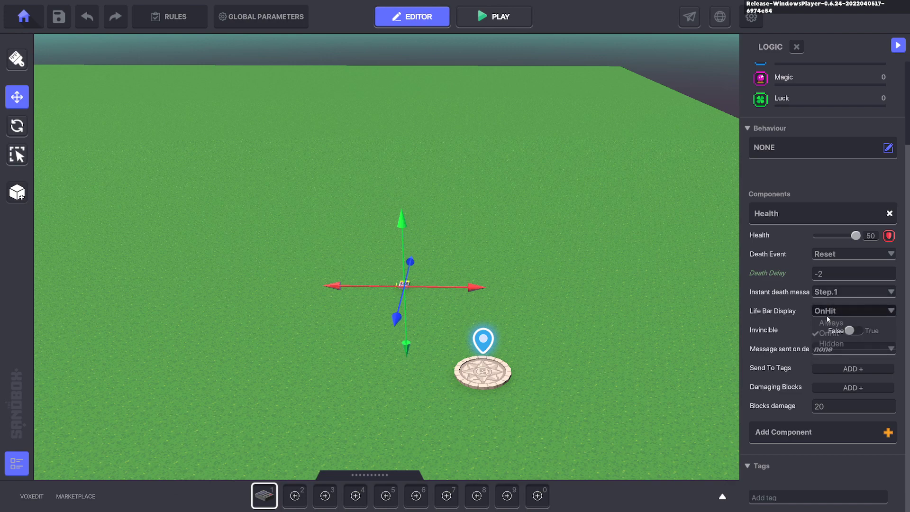
left_click(831, 344)
- Send to the tag Step.2 and add Step.2 as the message sent on death
left_click(840, 369)
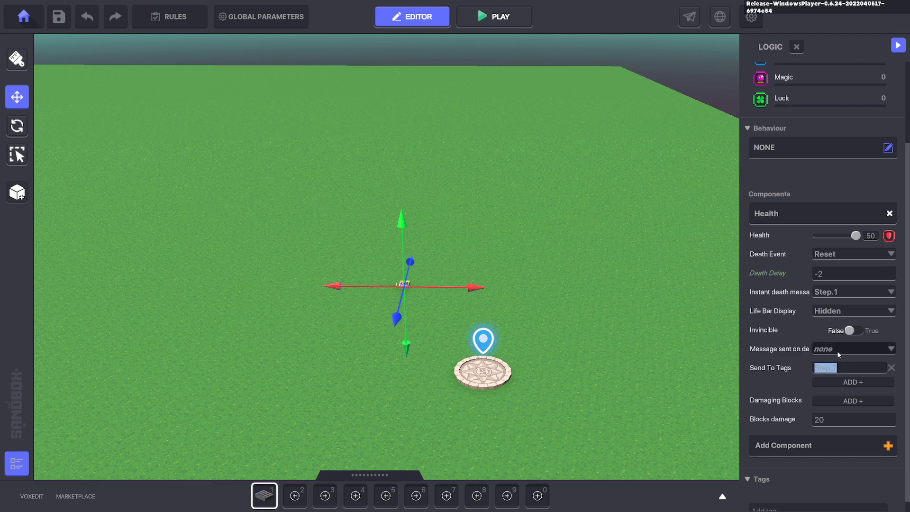
left_click(838, 351)
type("Step.2")
left_click(842, 359)
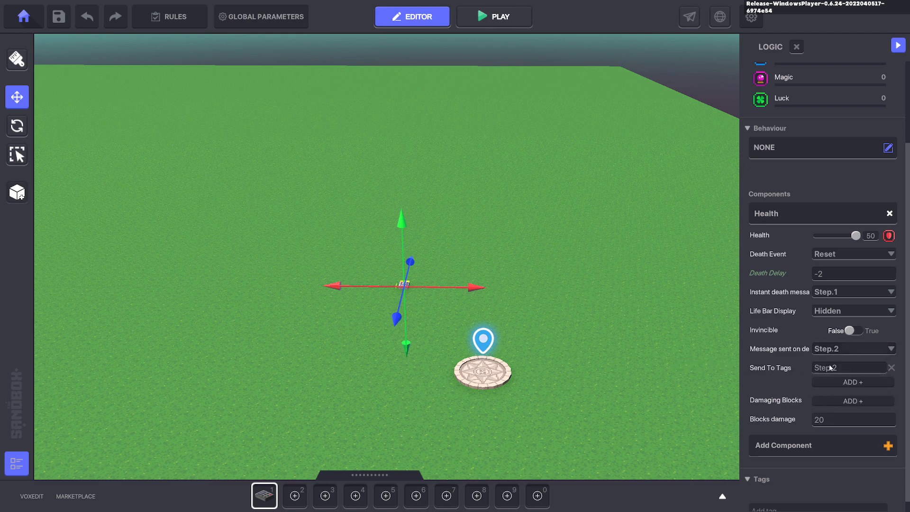
- Tag the first switch Step.1
scroll(829, 371, "down", 1)
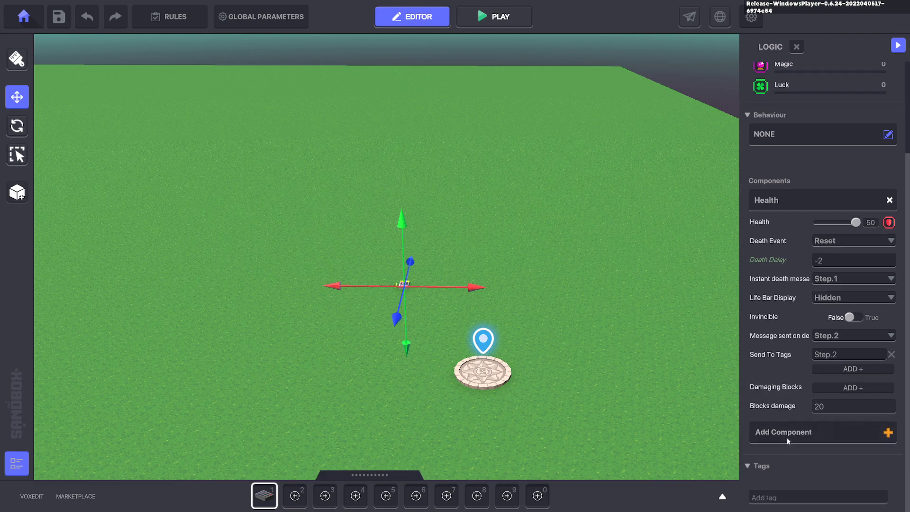
left_click(784, 499)
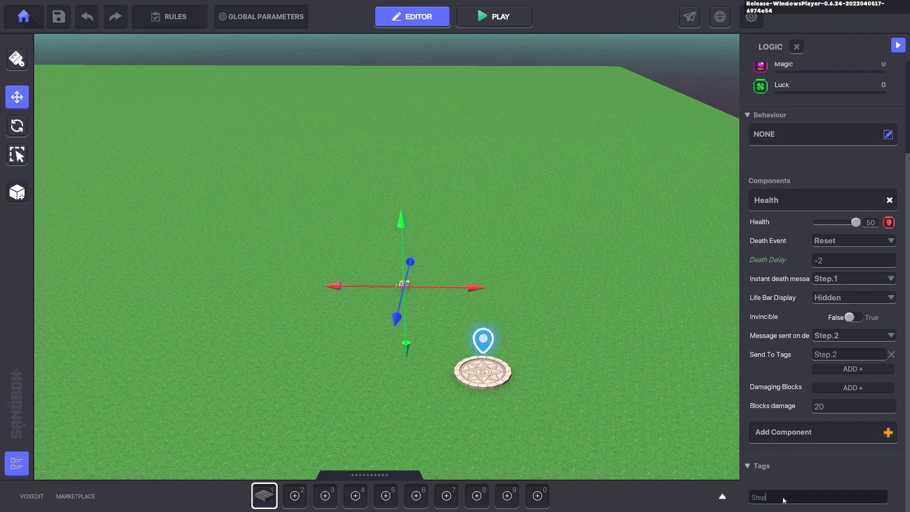
type("Step.1")
key("Return")
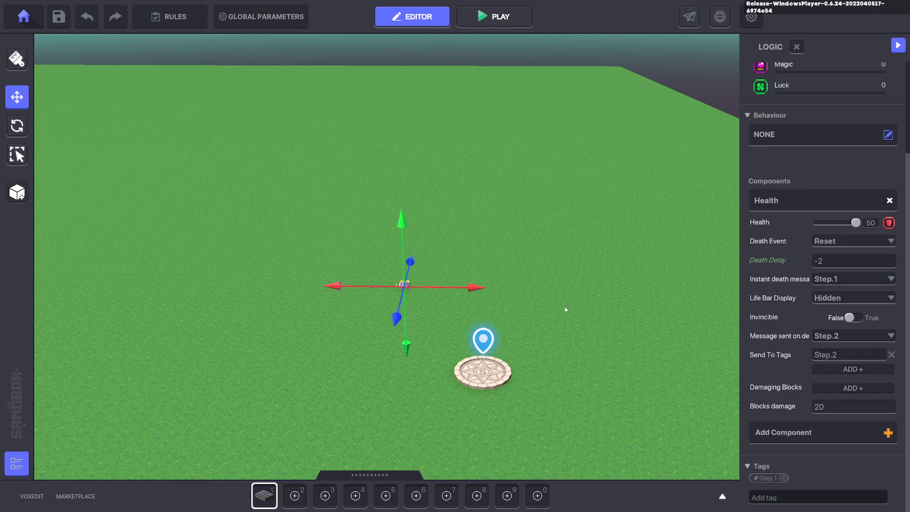
- Duplicate the first switch and line the copy up beside the original
scroll(438, 269, "up", 1)
key("ctrl+d")
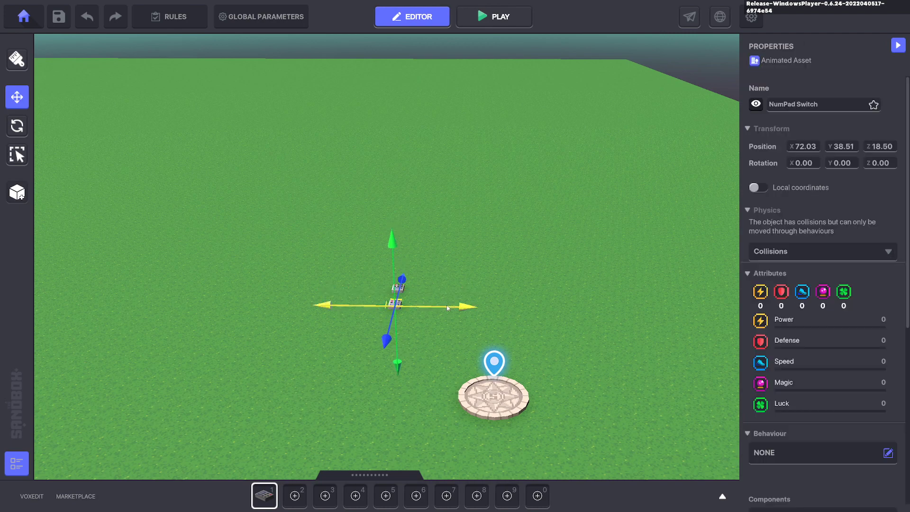
left_click_drag(447, 305, 462, 309)
left_click_drag(407, 338, 410, 323)
- Tag the second switch Step.2 and set its instant death message to Step.2
scroll(788, 335, "down", 5)
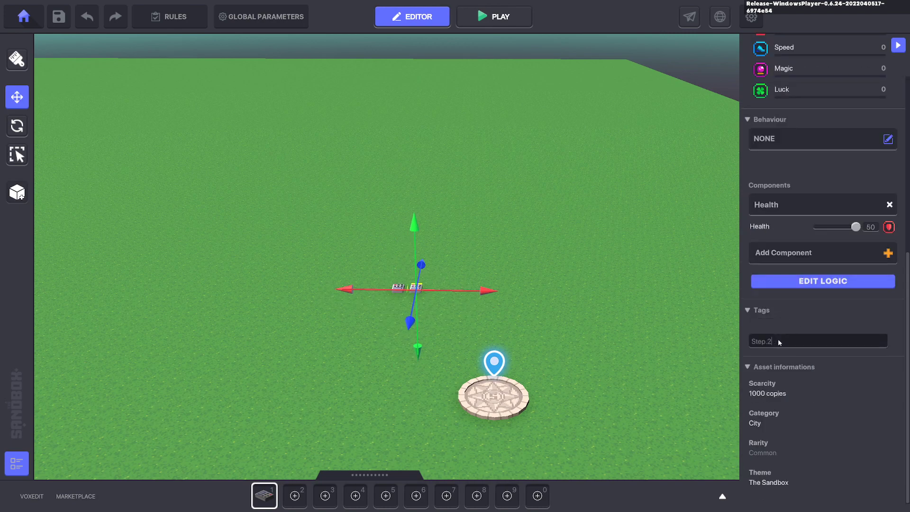
left_click(811, 282)
scroll(792, 379, "down", 3)
left_click(831, 279)
type("Step.2")
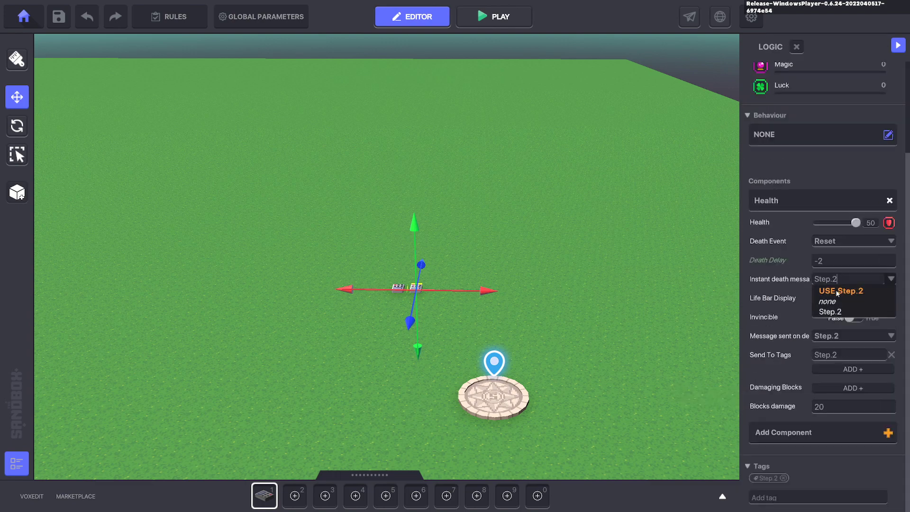
left_click(835, 292)
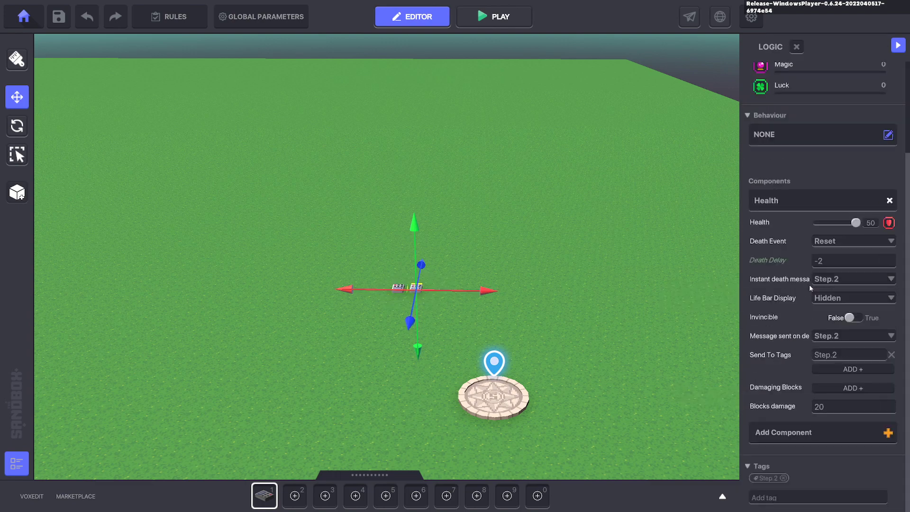
- Change the second switch's target tag to Step.3 and its message sent on death to Step.3
double_click(853, 355)
type("3")
key("ctrl+a")
key("ctrl+c")
left_click(831, 335)
key("ctrl+v")
left_click(839, 347)
- Duplicate the second switch and line the copy up as the third in the row
left_click(515, 263)
left_click(424, 290)
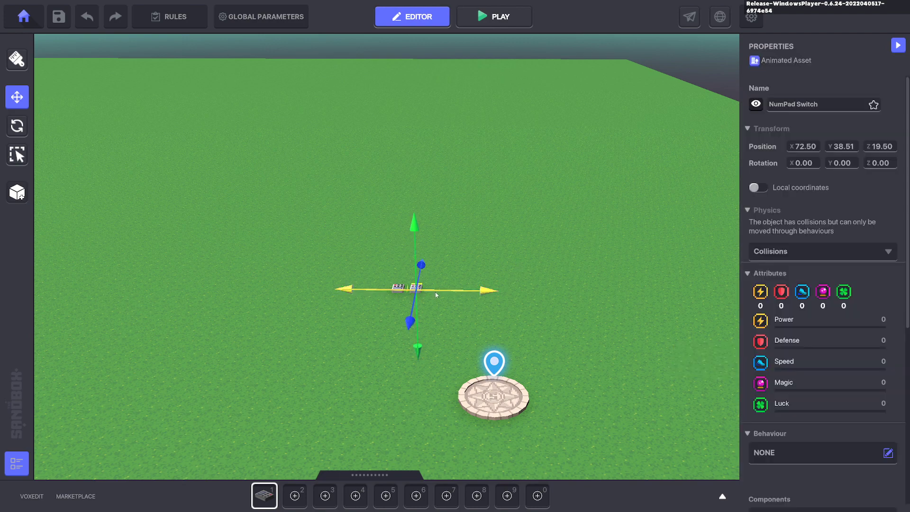
left_click_drag(459, 311, 478, 311)
left_click_drag(429, 327, 431, 311)
scroll(507, 312, "up", 2)
- Tag the third switch Step.3 and set its instant death message to Step.3
scroll(813, 346, "down", 5)
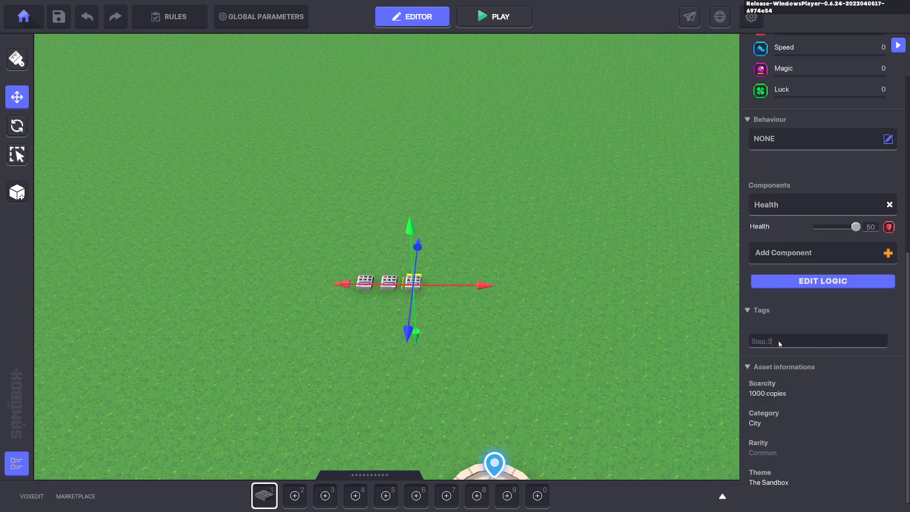
left_click(785, 282)
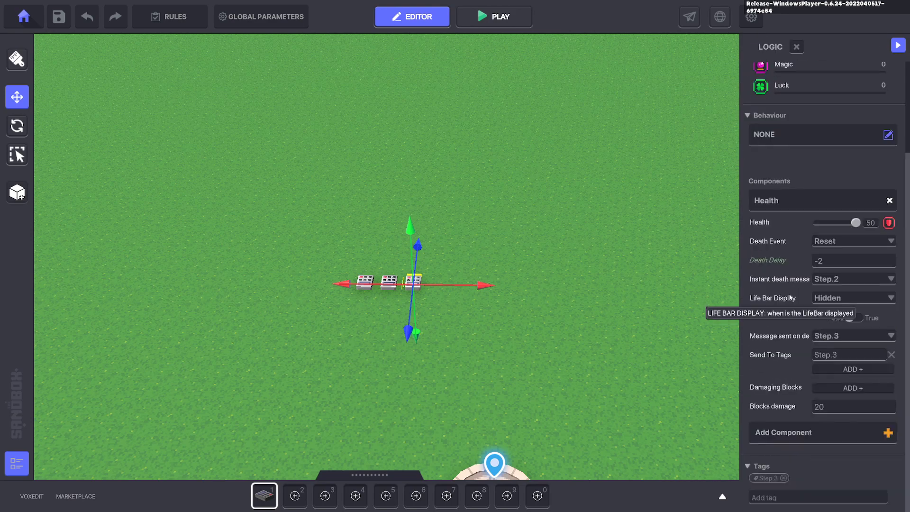
left_click(849, 278)
left_click(846, 290)
- Change the third switch's target tag to Step.4 and its message sent on death to Step.4
double_click(853, 358)
key("ctrl+a")
key("ctrl+c")
left_click(852, 356)
left_click(844, 339)
key("ctrl+v")
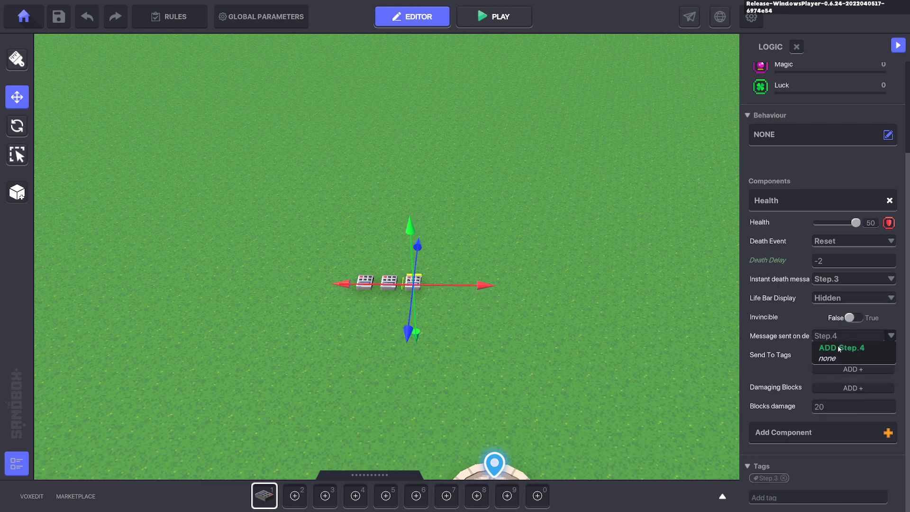
left_click(838, 346)
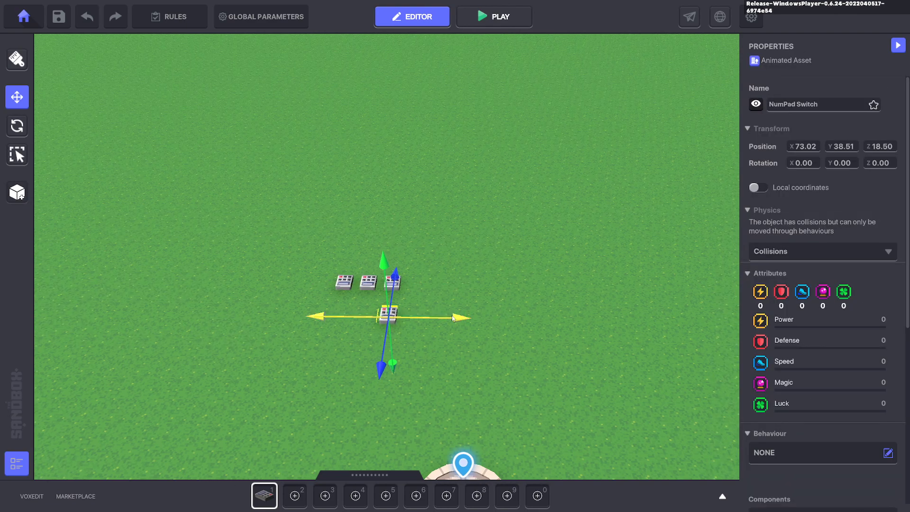
- Duplicate the third switch and line the copy up as the fourth in the row
left_click_drag(454, 315, 481, 314)
left_click_drag(414, 351, 416, 321)
- Tag the fourth switch Step.4 and set its instant death message to Step.4
scroll(759, 336, "down", 6)
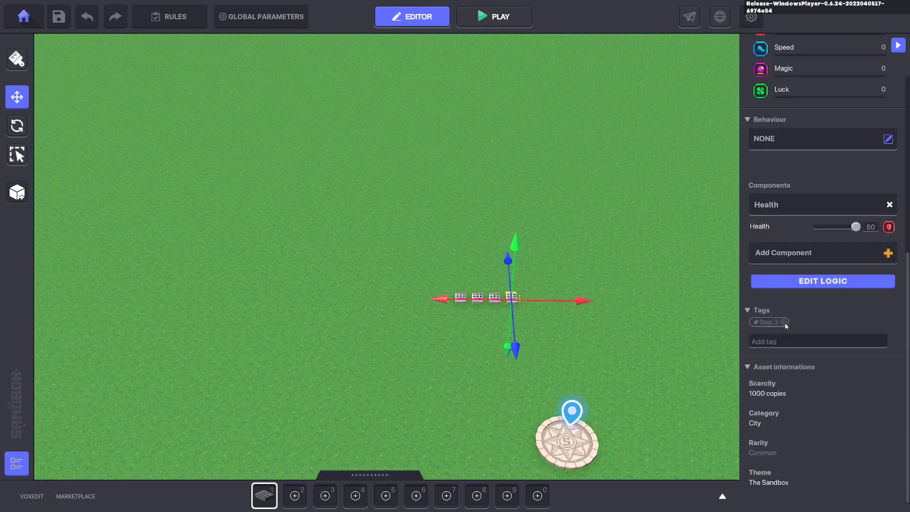
left_click(823, 280)
scroll(830, 301, "down", 3)
left_click(835, 279)
left_click(835, 289)
- Change the fourth switch's target tag to Step.1 and its message sent on death to Step.1
left_click(856, 355)
key("BackSpace")
type("1")
key("ctrl+a")
key("ctrl+c")
left_click(848, 339)
key("ctrl+v")
left_click(841, 347)
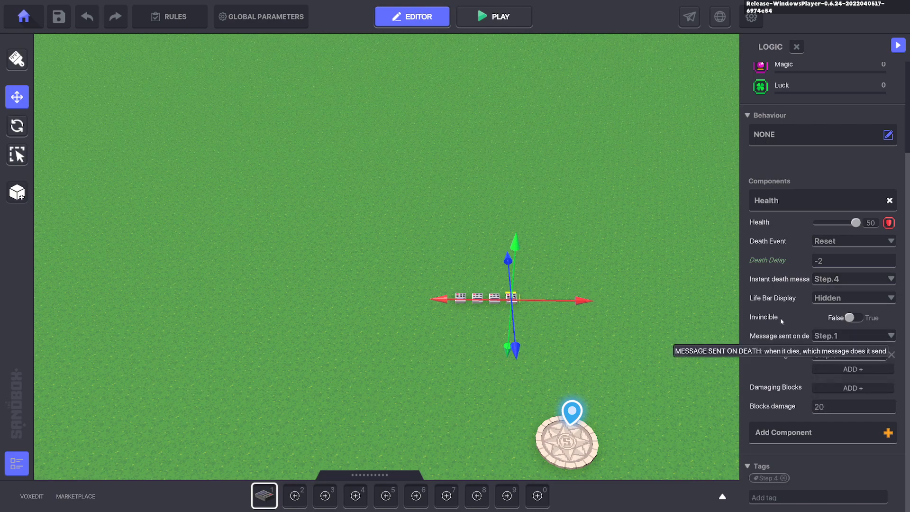
- Select all four switches together and set their Health component's Death Delay to 3
scroll(640, 269, "up", 3)
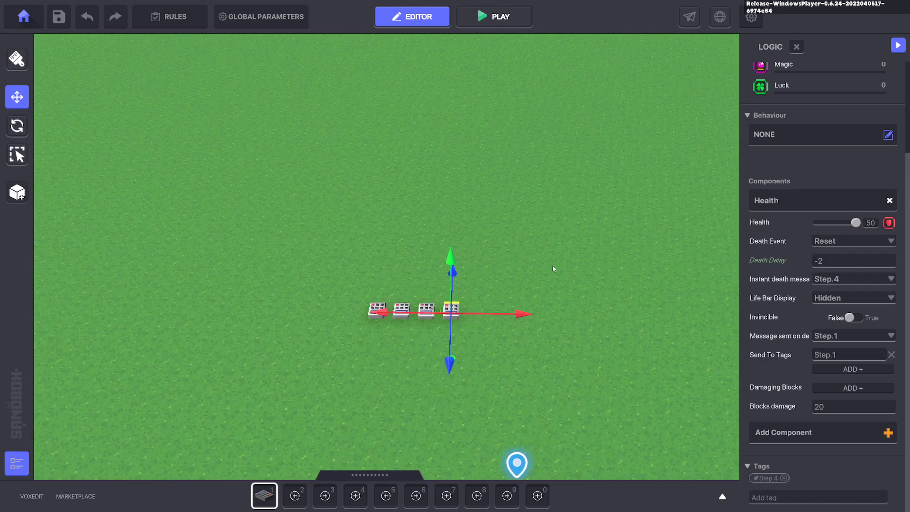
left_click_drag(516, 276, 432, 332)
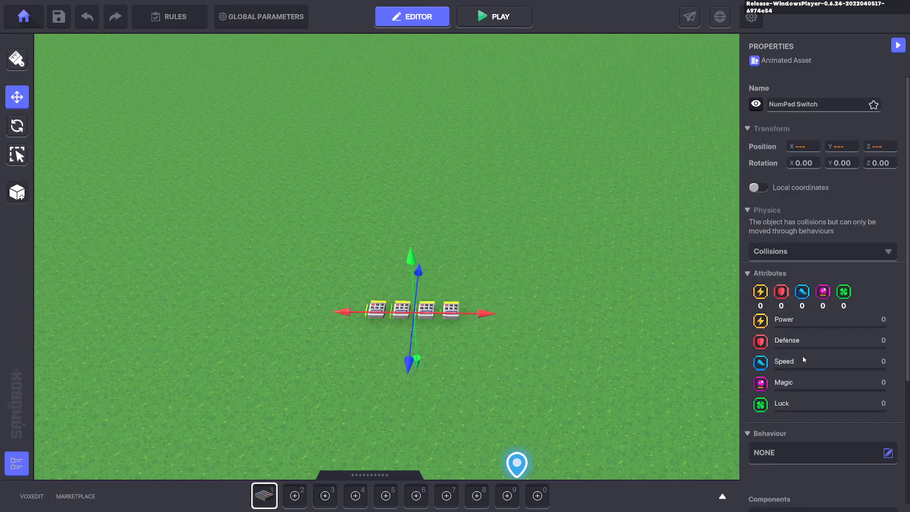
scroll(806, 360, "down", 4)
left_click(807, 415)
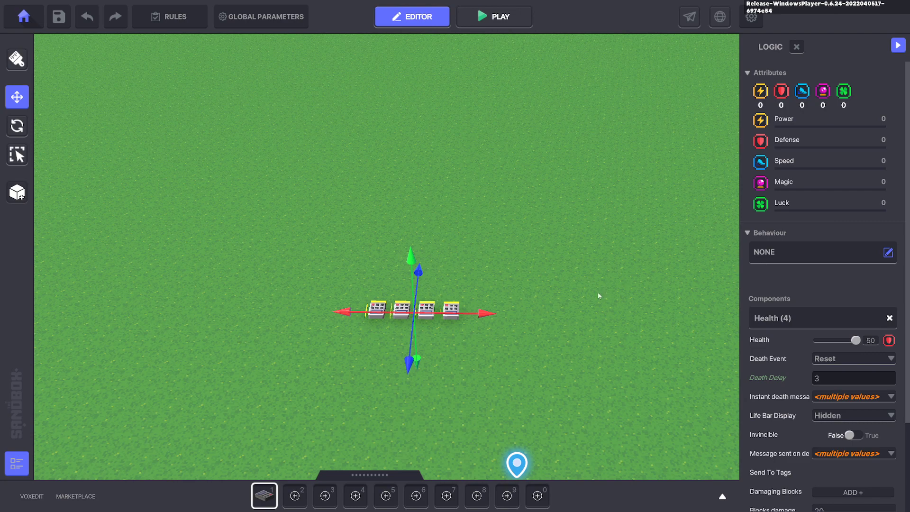
left_click(528, 358)
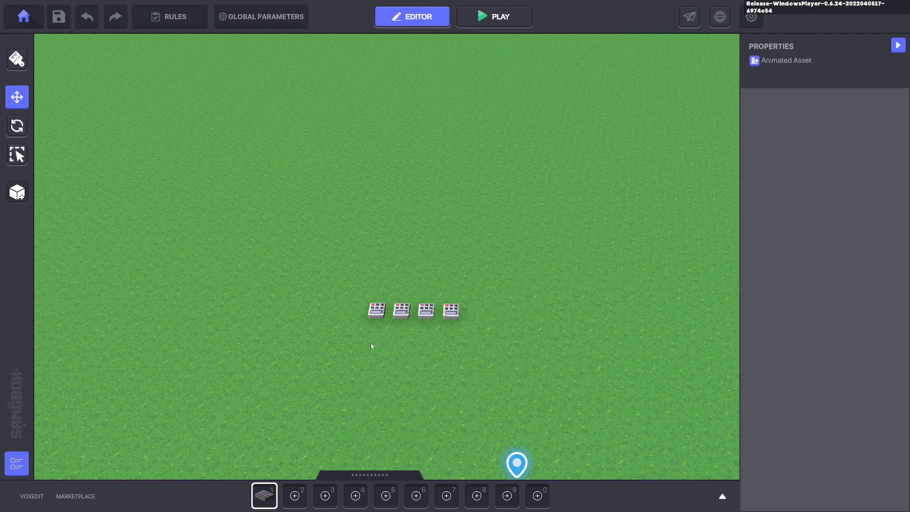
- Select the row of four switches and move it farther back from the spawn point
middle_click_drag(371, 342, 383, 326)
scroll(384, 326, "down", 3)
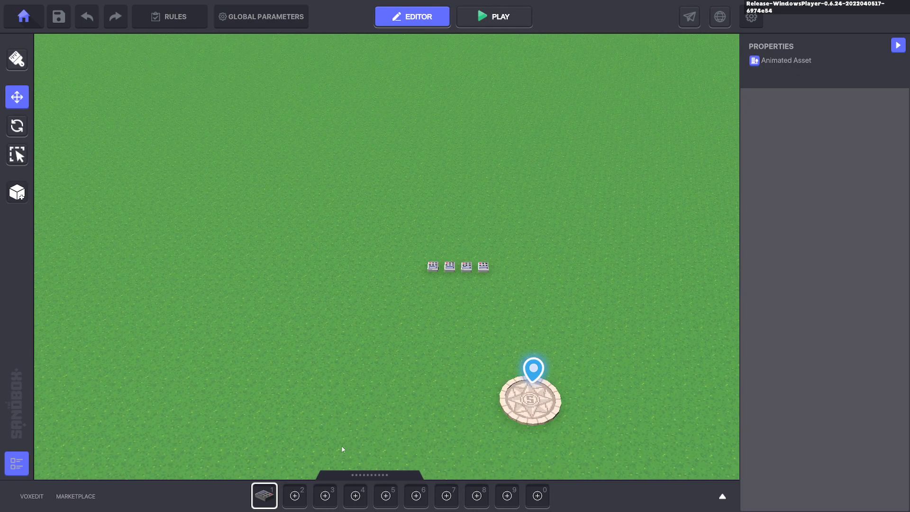
left_click_drag(397, 226, 522, 300)
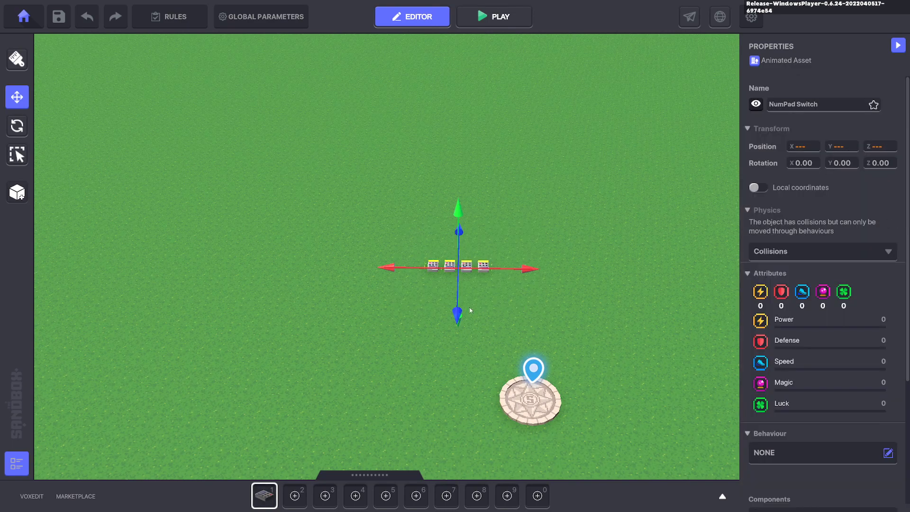
left_click_drag(457, 313, 459, 241)
- Place another NumPad Switch on the grass in front of the row, away from the spawn point, and select it
left_click(264, 495)
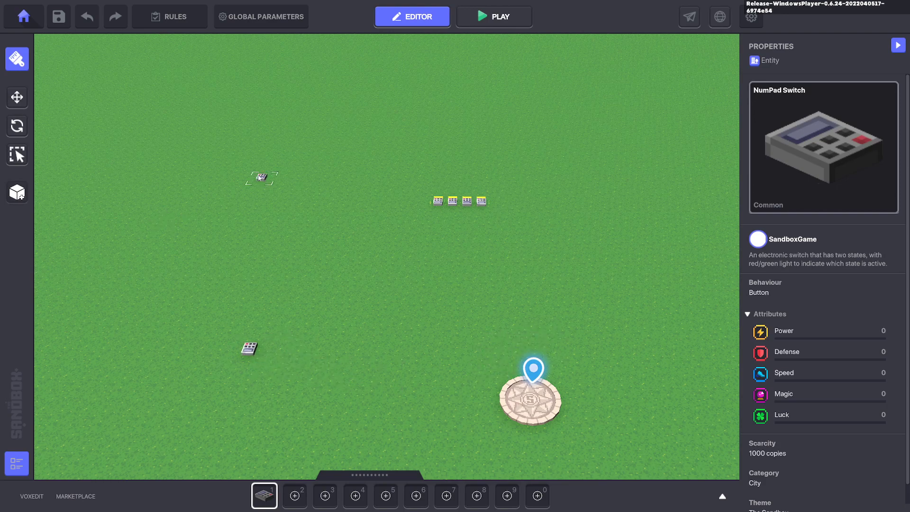
left_click(17, 97)
left_click(255, 351)
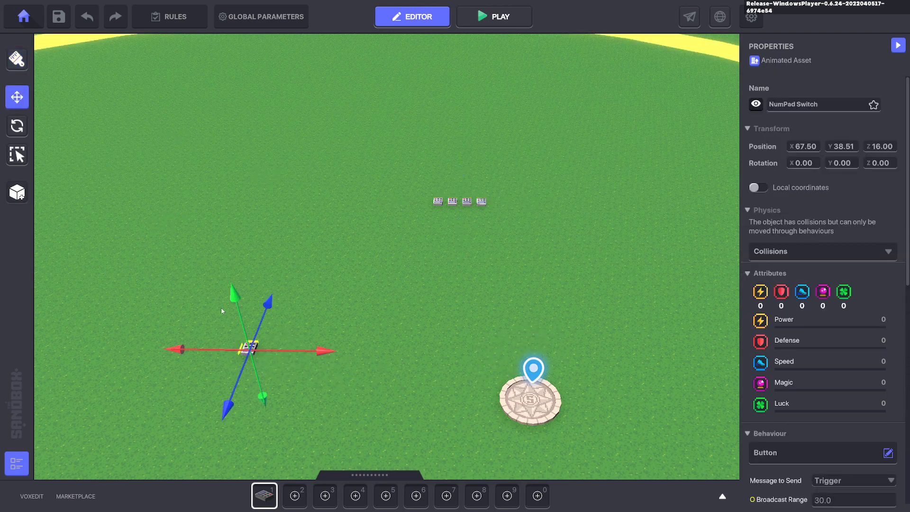
- Set the new switch's behaviour to NONE and replace its existing component with a Speaker component
scroll(792, 381, "down", 3)
left_click(784, 314)
left_click(350, 221)
left_click(890, 377)
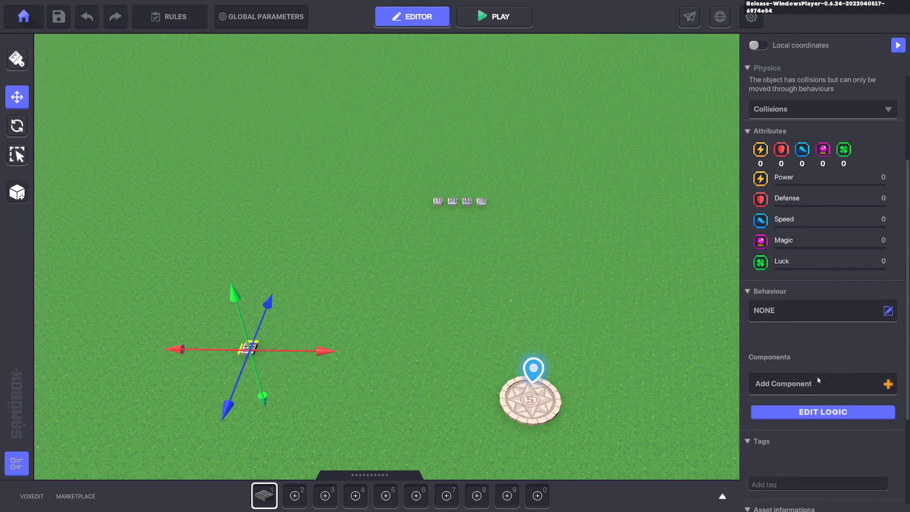
left_click(815, 384)
scroll(500, 330, "down", 1)
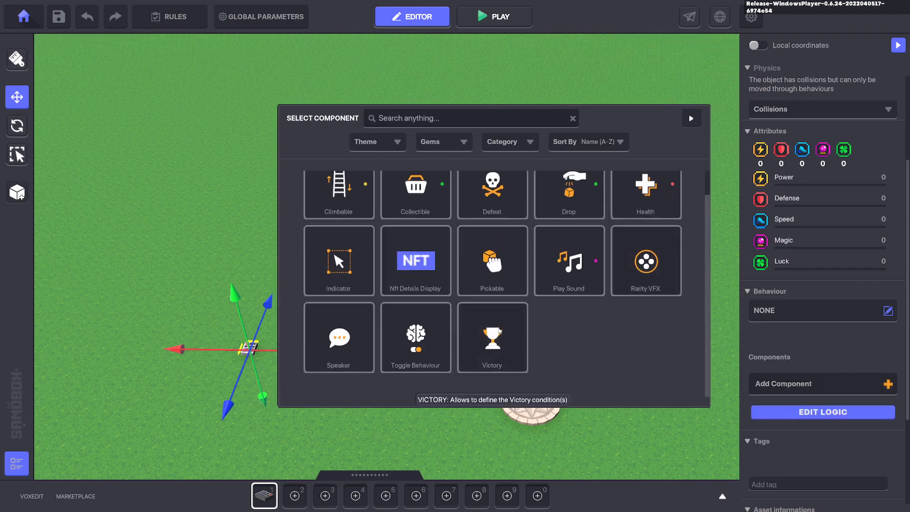
left_click(326, 347)
scroll(827, 328, "down", 5)
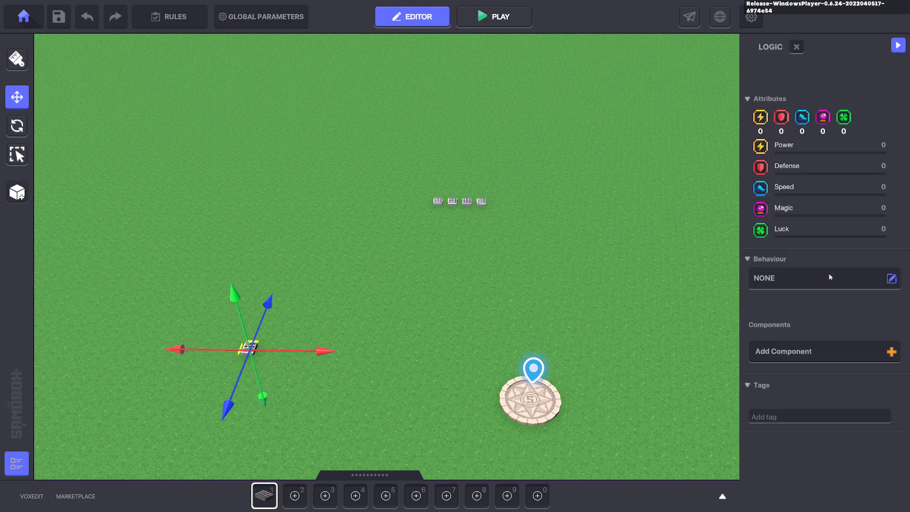
- Set the Speaker's display condition to DetectEntity with a detection range of 2
left_click(847, 293)
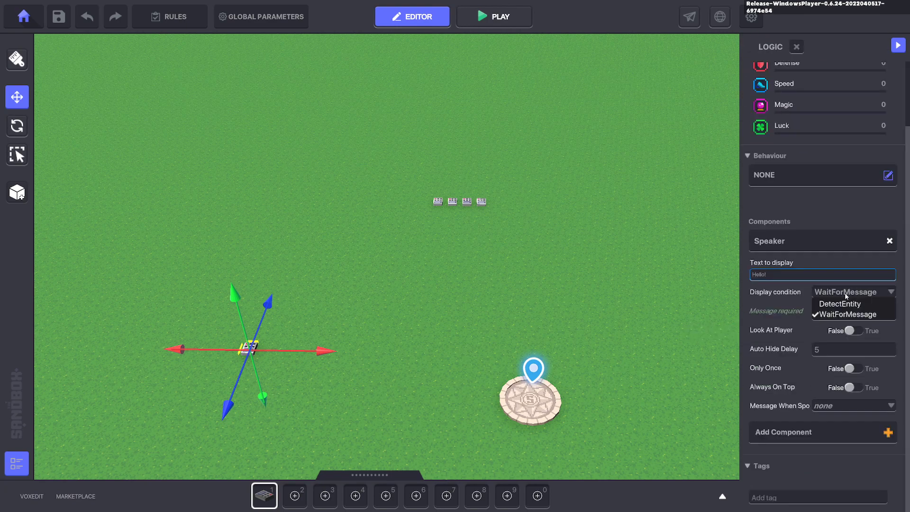
left_click(851, 305)
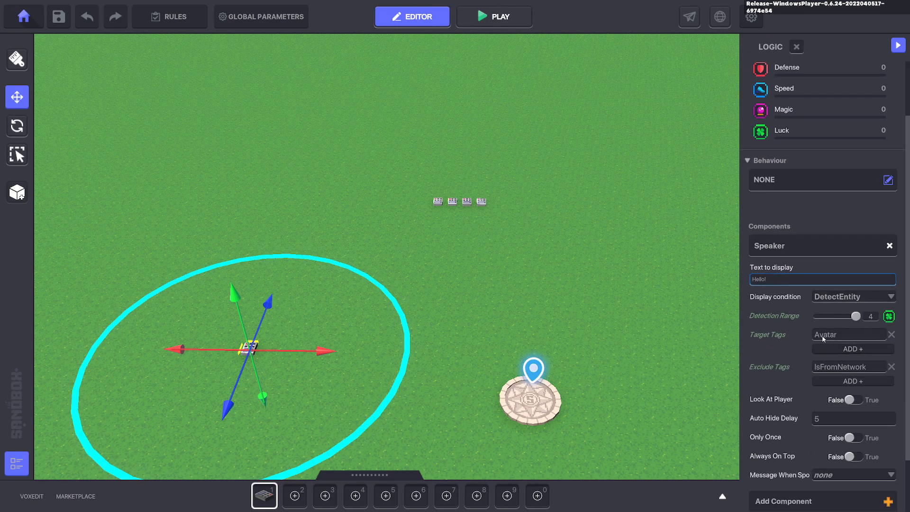
left_click_drag(856, 316, 839, 317)
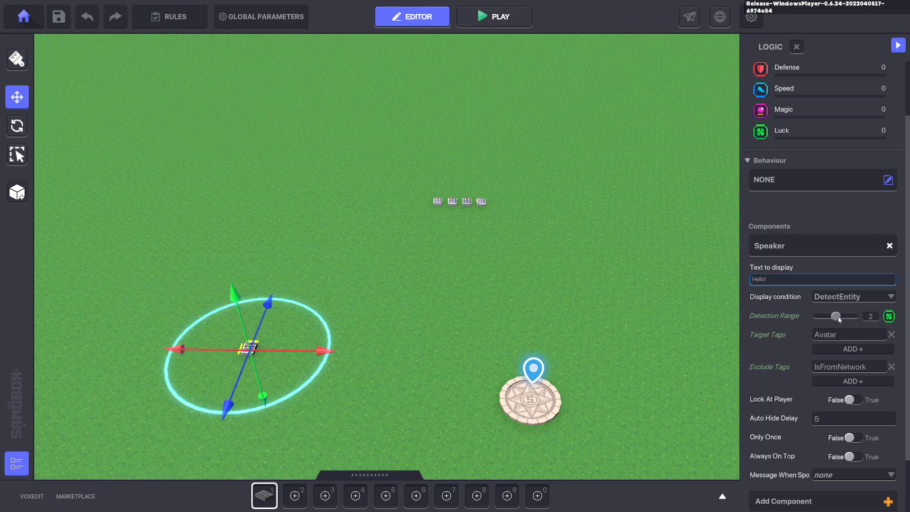
- Make the Speaker send the Step.1 message, enable Only Once, and clear its display text
scroll(839, 398, "down", 2)
left_click(834, 407)
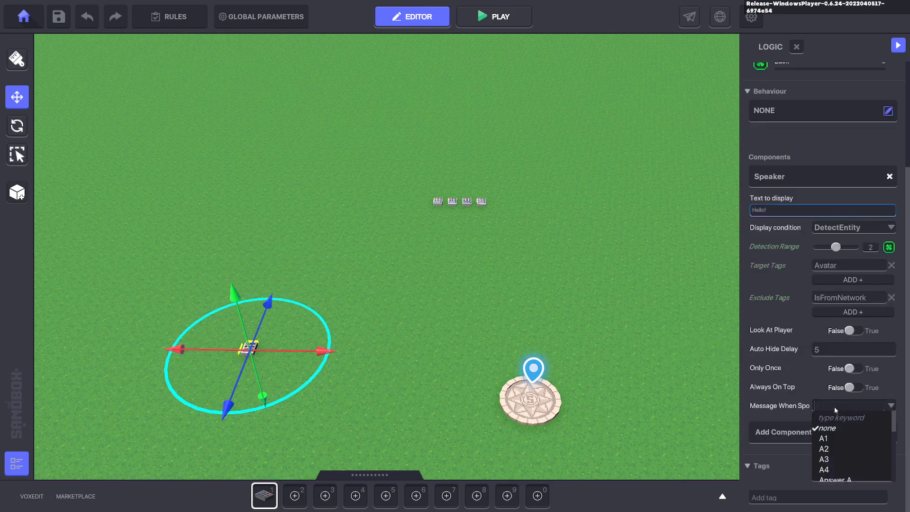
type("Step.1")
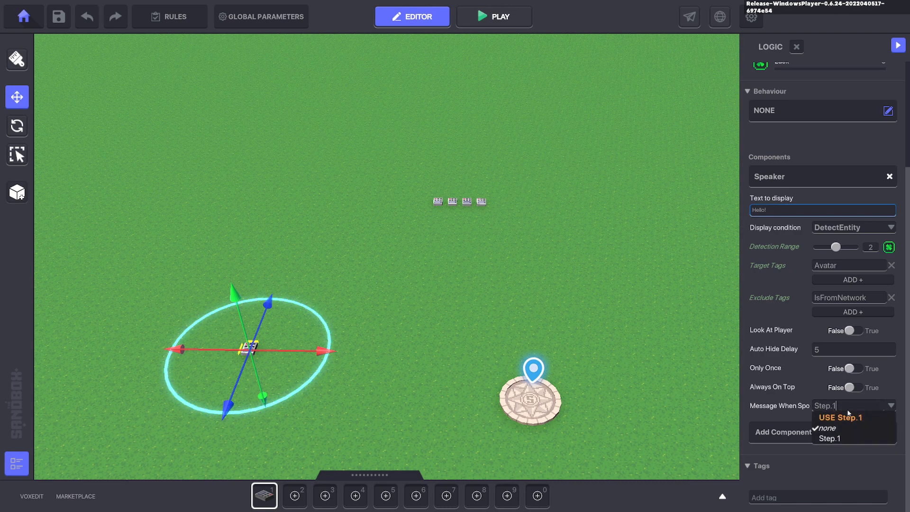
left_click(849, 417)
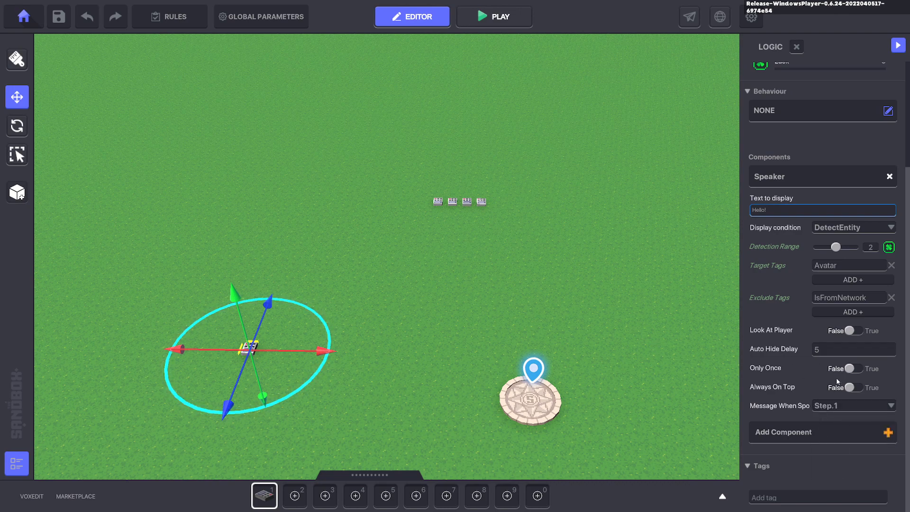
left_click(854, 369)
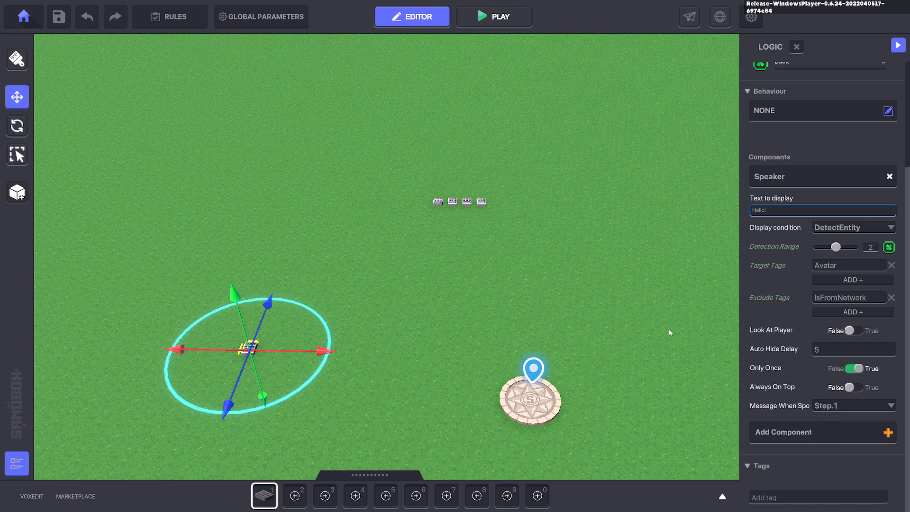
left_click(785, 212)
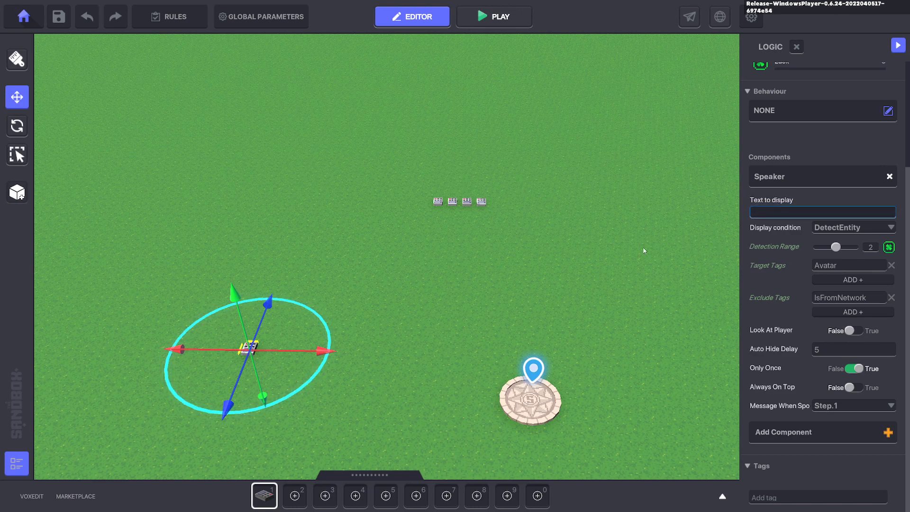
- Playtest the experience by walking the avatar to the Speaker switch and watching the row of four switches, then return to editing
key("ctrl+p")
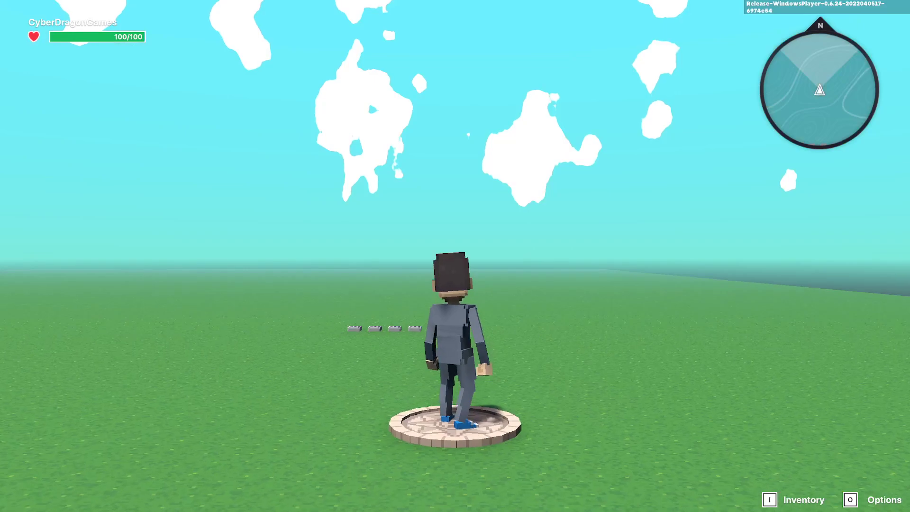
key("a")
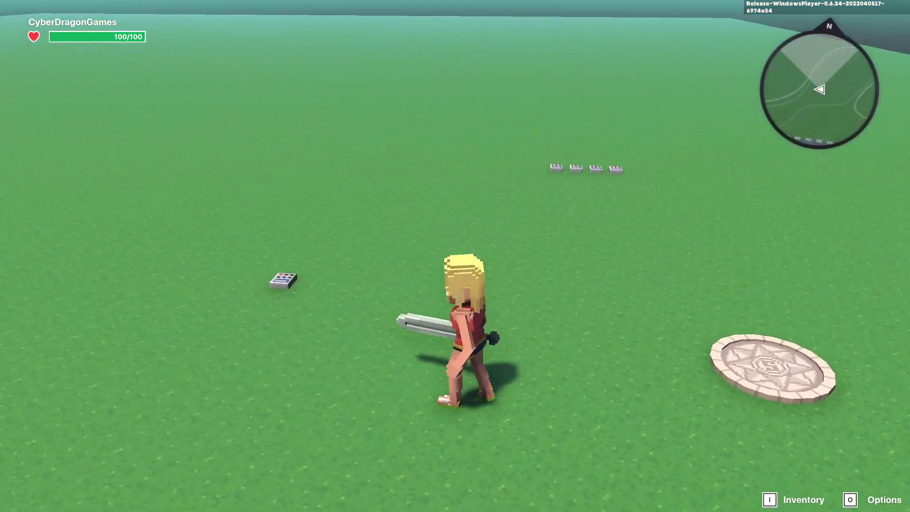
key("a")
key("w")
key("w")
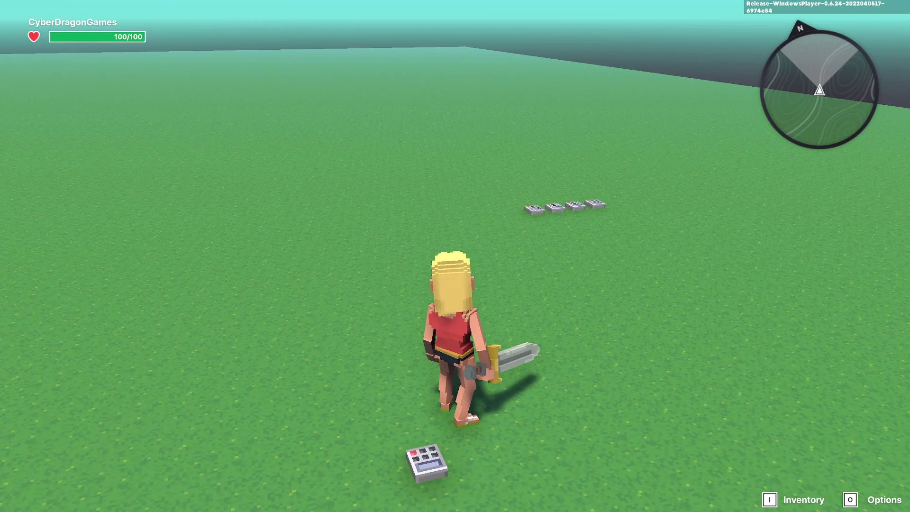
key("d")
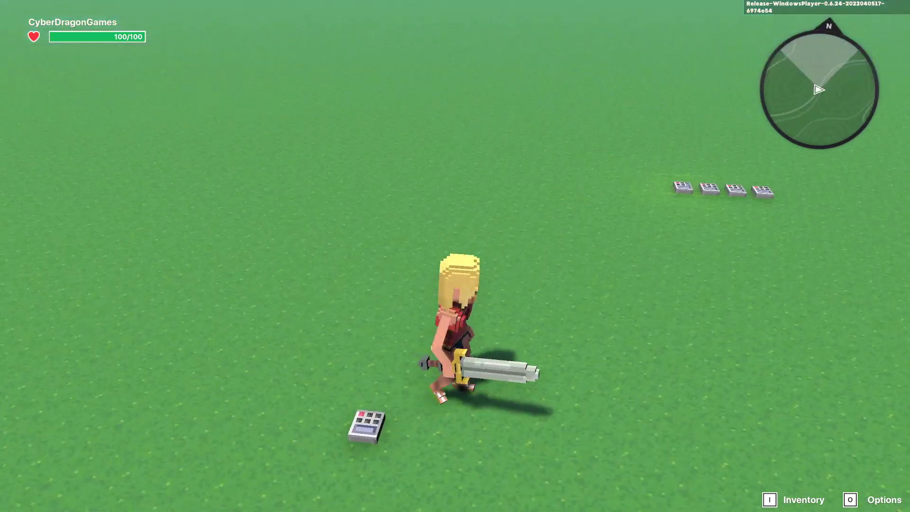
key("w")
key("d")
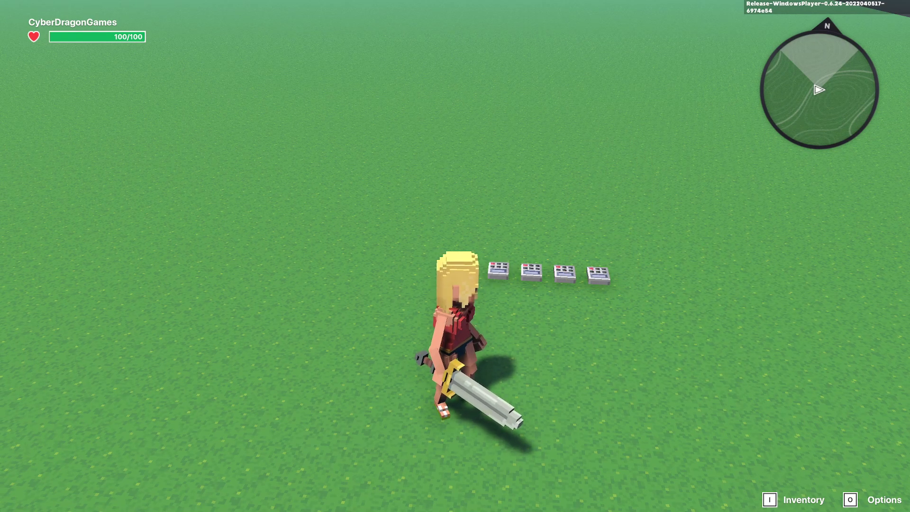
key("s")
key("s")
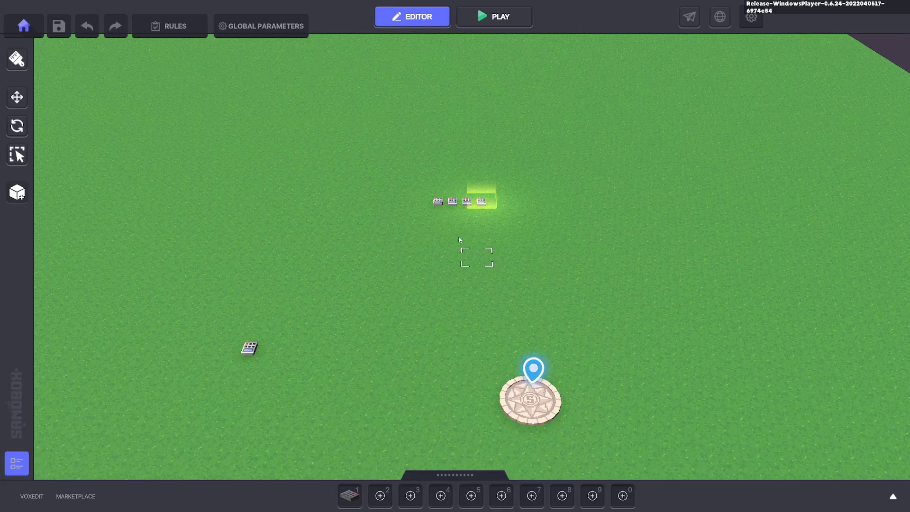
- Search the asset library for door and place a Door of Ruins on the grass behind the row of switches
middle_click_drag(460, 240, 489, 263)
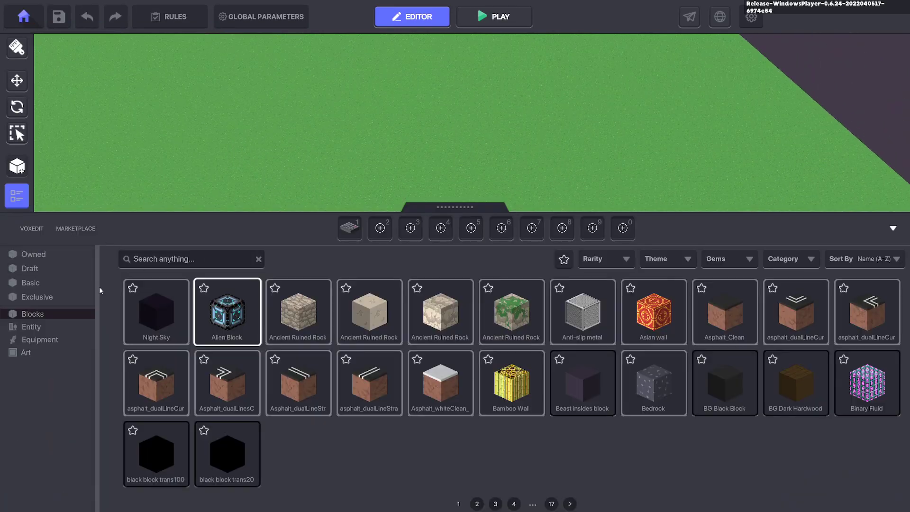
left_click(71, 314)
left_click(166, 263)
type("door")
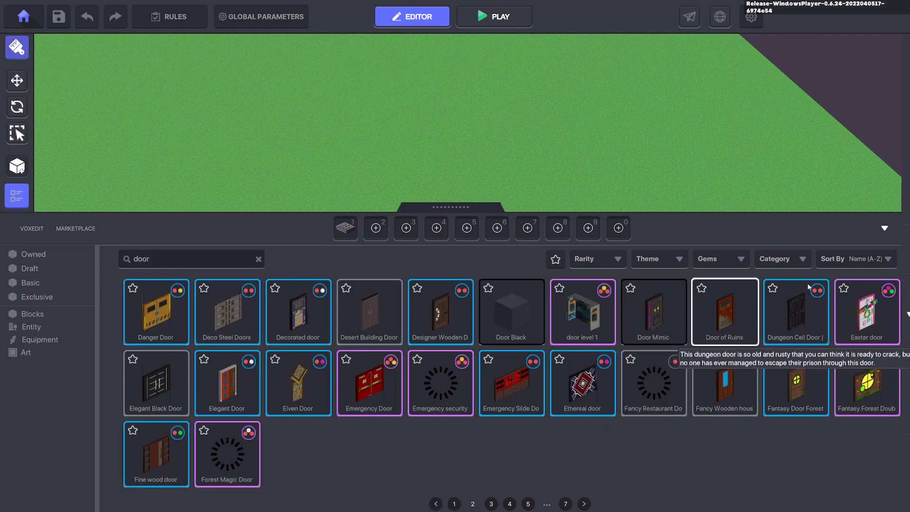
left_click(725, 311)
left_click(720, 228)
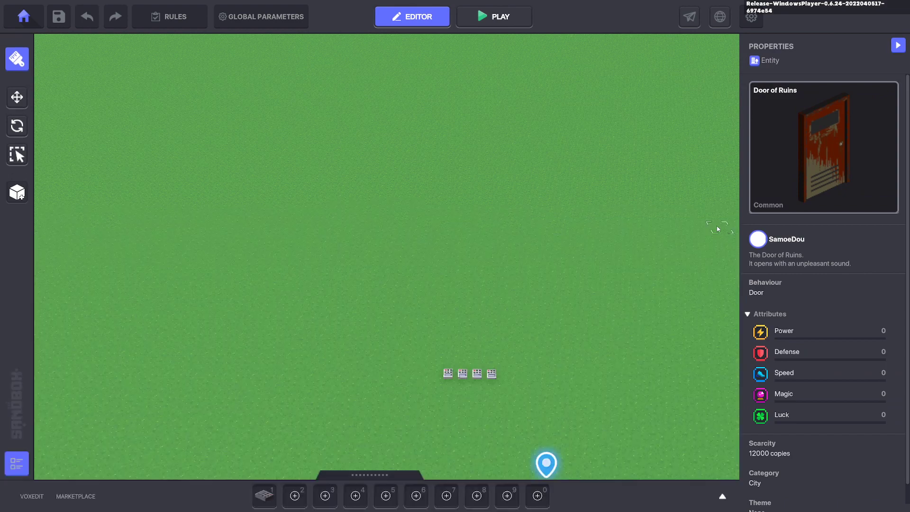
left_click(403, 259)
- Select the placed door and remove its Indicator component
left_click(17, 97)
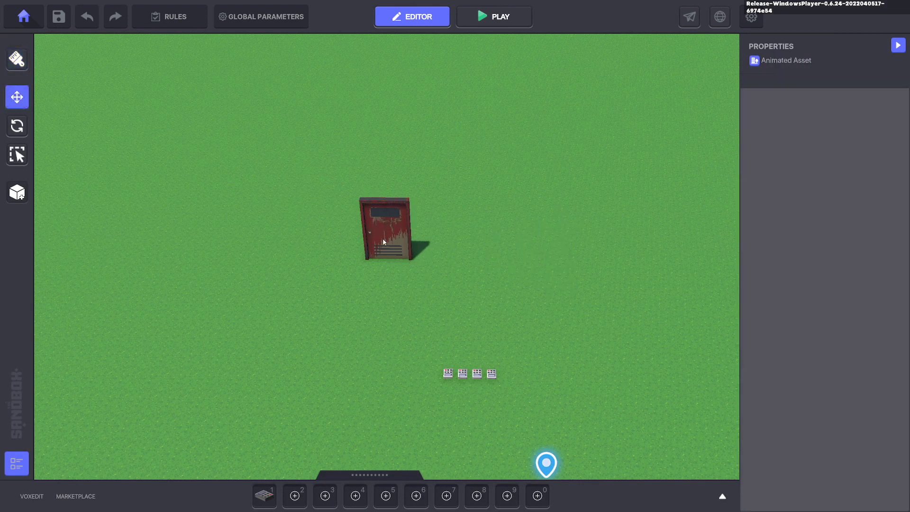
left_click(384, 242)
scroll(897, 263, "down", 8)
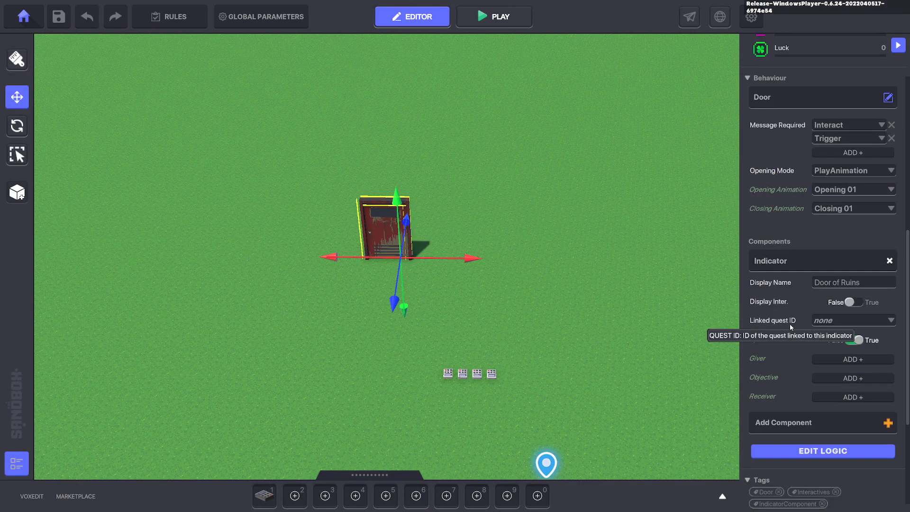
left_click(890, 262)
- Add the tag Step.1 to the door
scroll(806, 332, "up", 3)
scroll(786, 426, "down", 2)
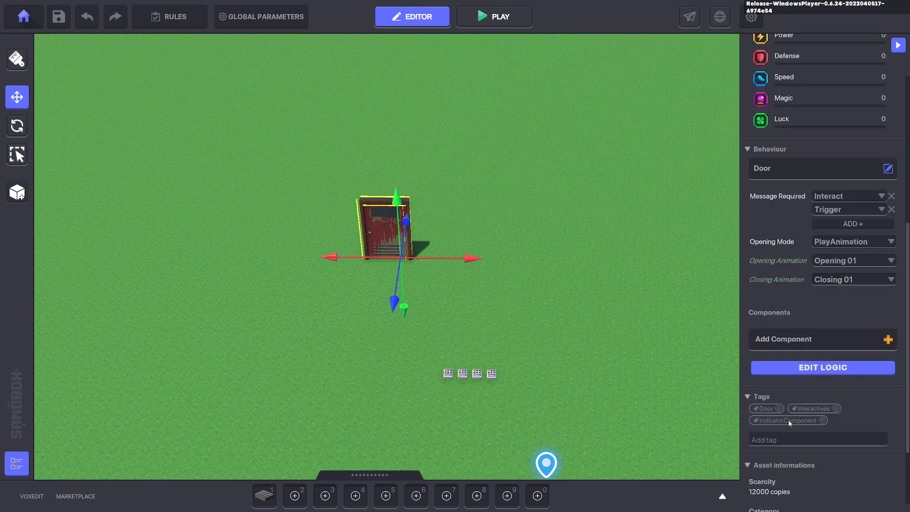
left_click(777, 440)
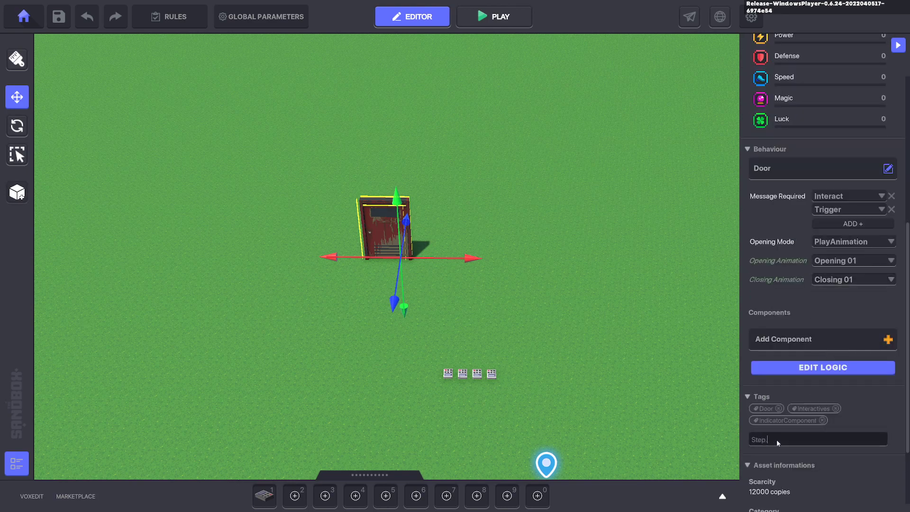
key("Return")
- Open the door's logic, remove Trigger from its required messages, and add the tag Step.2
left_click(831, 369)
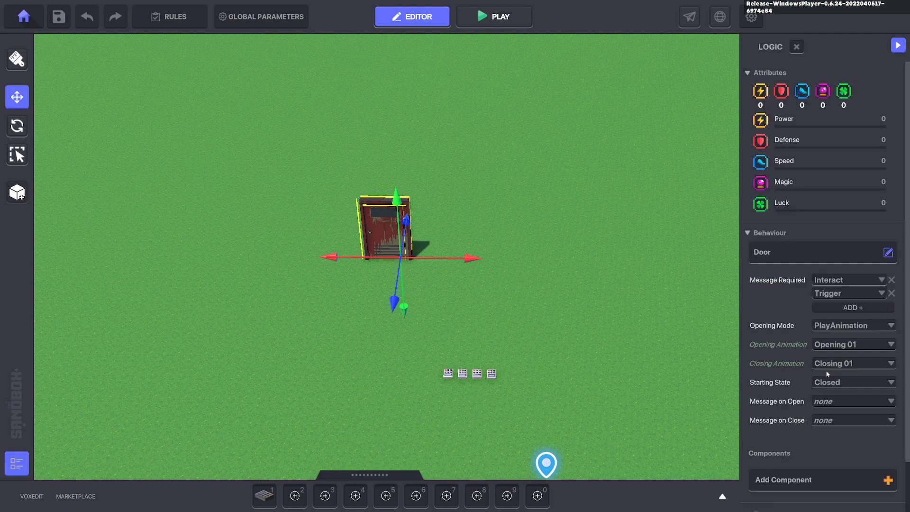
left_click(892, 293)
scroll(797, 486, "down", 1)
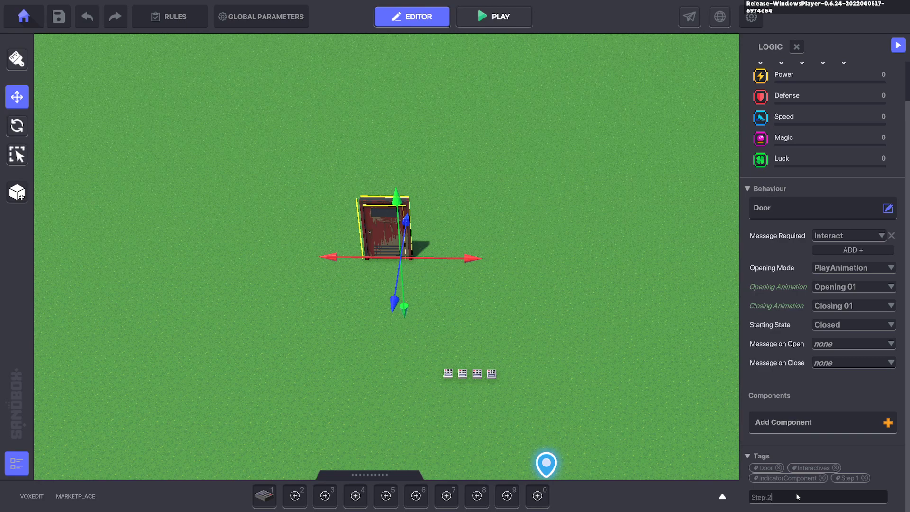
left_click(797, 497)
type("Step.2")
key("Return")
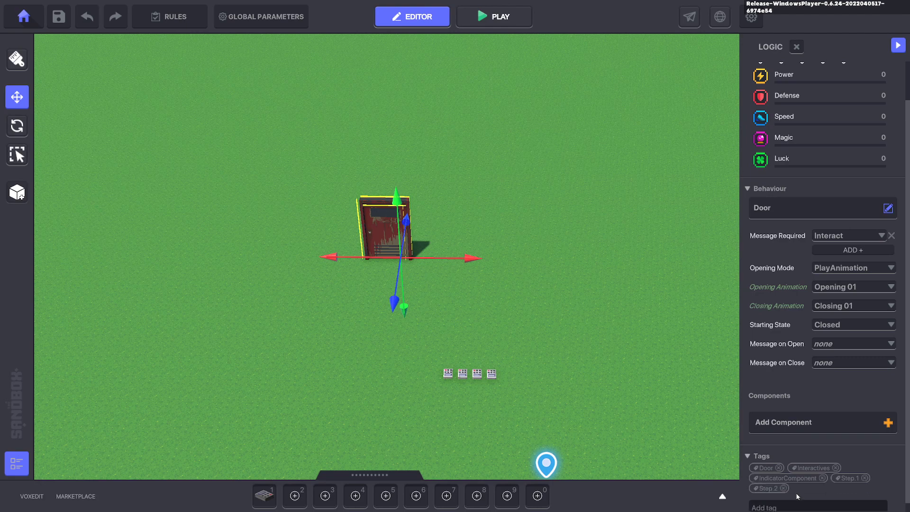
- Replace the door's Interact message with Step.1 and add Step.2 as a second required message
left_click(836, 238)
type("Step.")
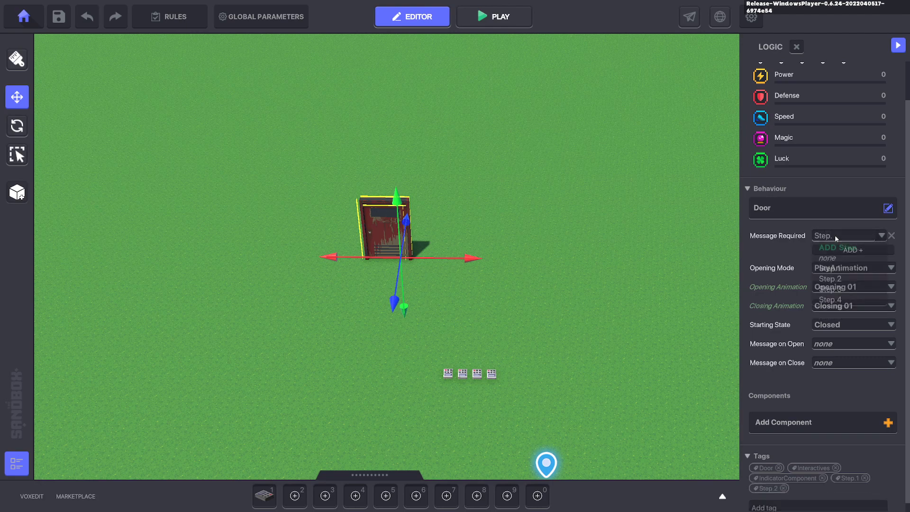
type("1")
left_click(844, 247)
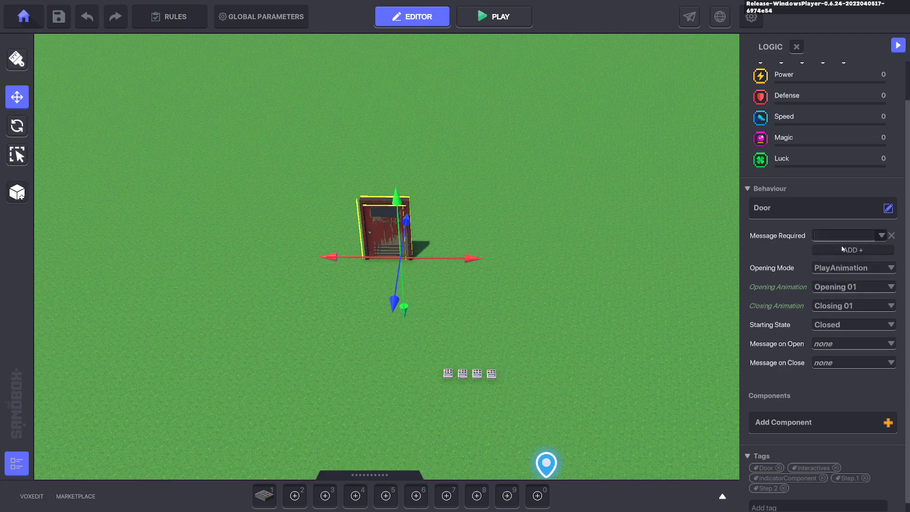
left_click(835, 249)
type("Step.2")
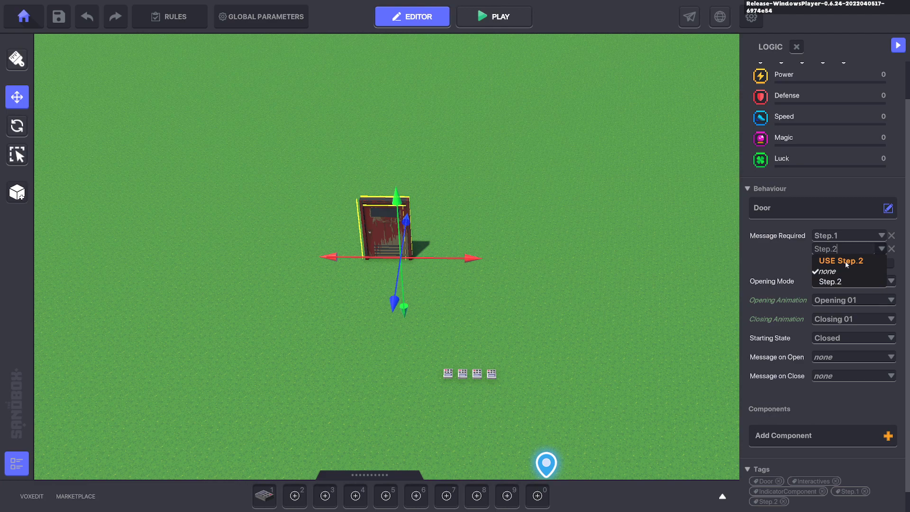
left_click(840, 260)
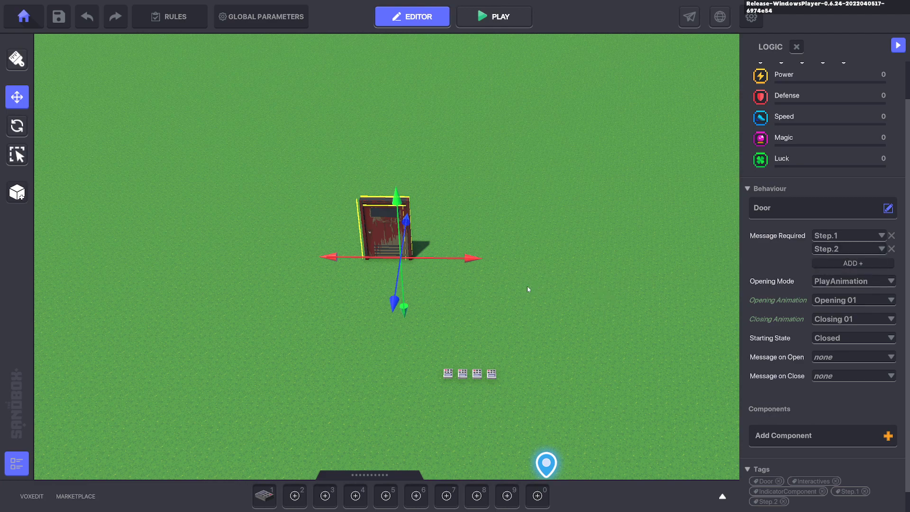
- Duplicate the door, place the copy beside it at X 72.00, Z 30.00, and shift the original to X 69.50
key("ctrl+d")
left_click_drag(443, 272, 497, 273)
left_click_drag(449, 310, 456, 297)
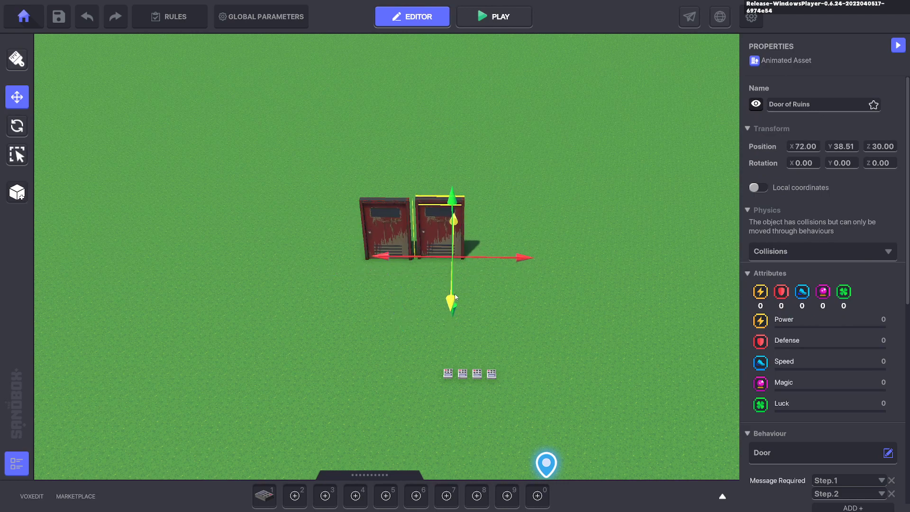
left_click(396, 226)
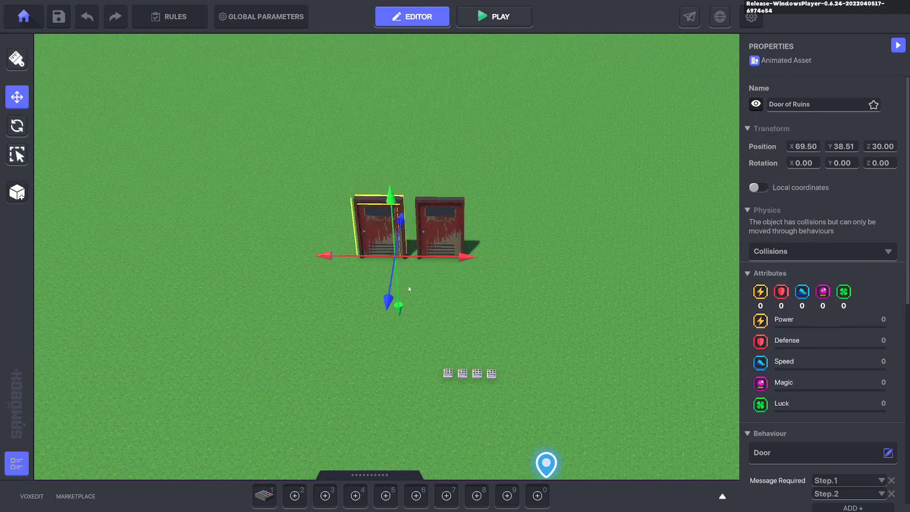
left_click(507, 229)
- Select the copied door and replace its Step.1 tag with Step.3
left_click(448, 229)
scroll(766, 323, "down", 5)
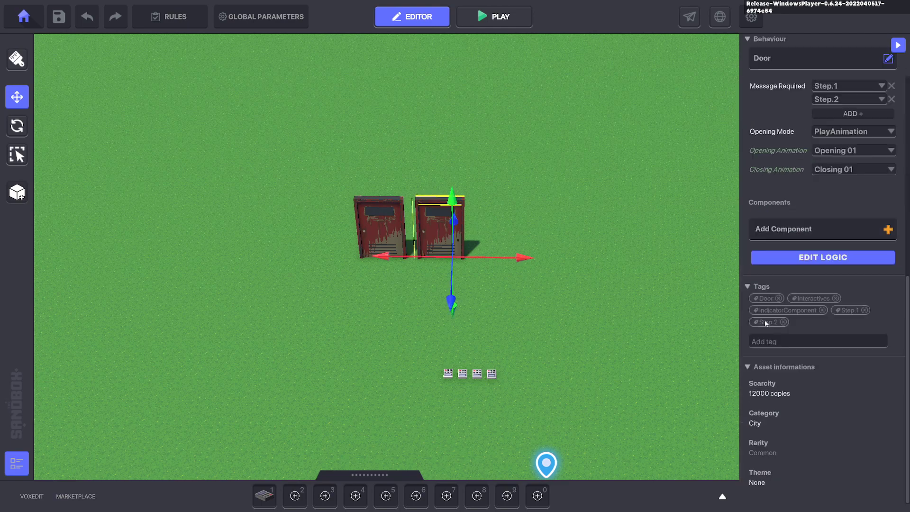
left_click(865, 311)
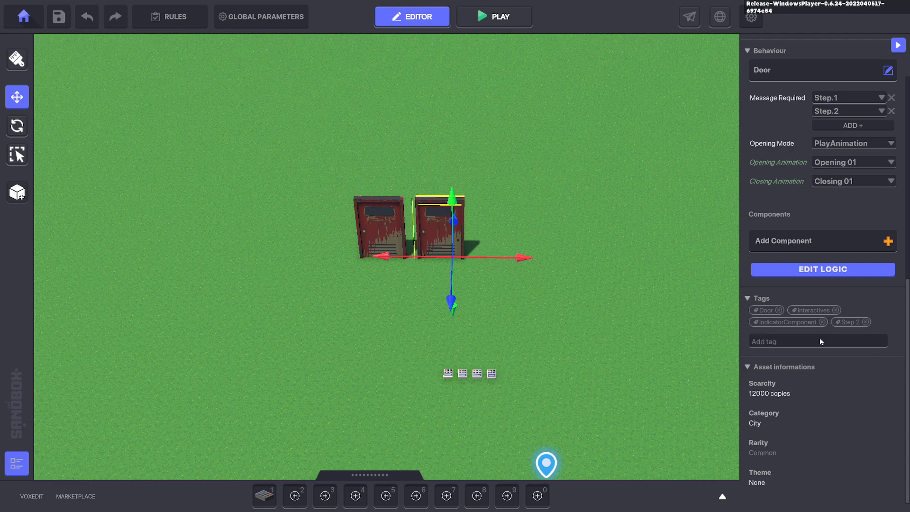
left_click(821, 338)
type("Step.3")
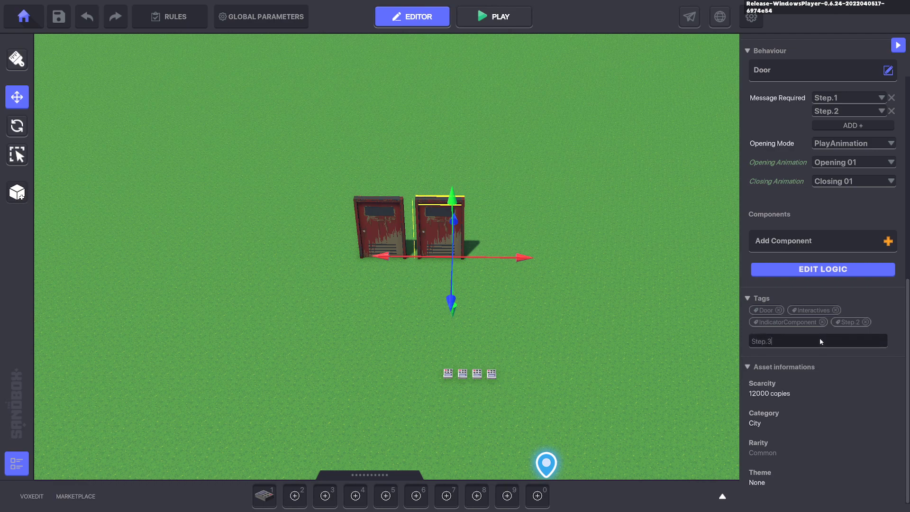
key("Return")
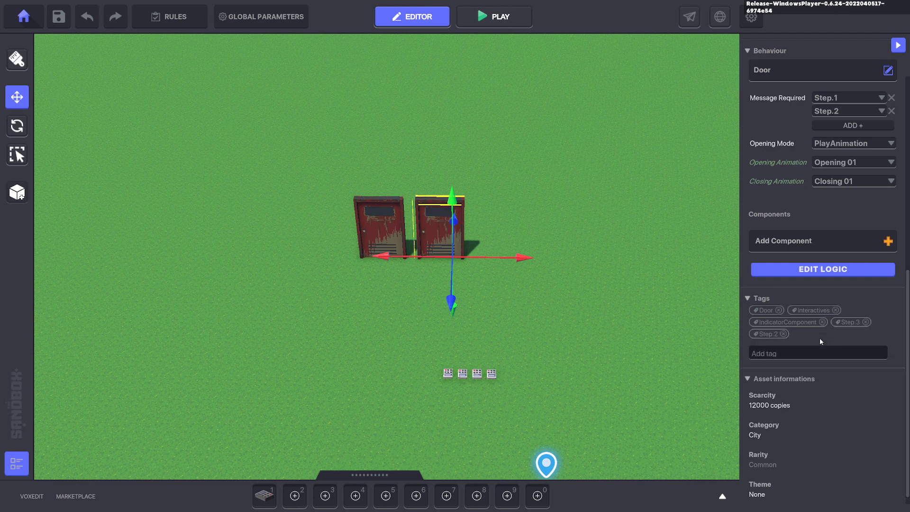
- Replace the Step.1 required message of the second door with Step.3
left_click(844, 102)
type("Step.")
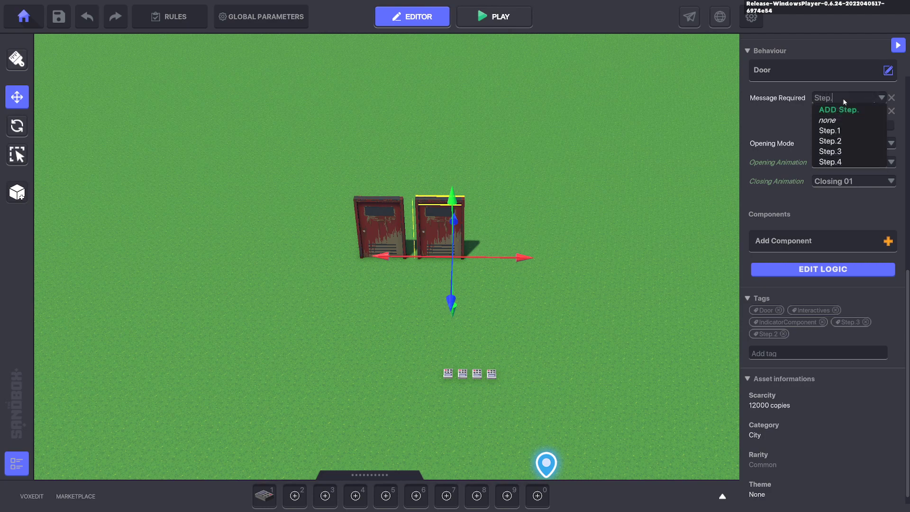
type("3")
left_click(849, 112)
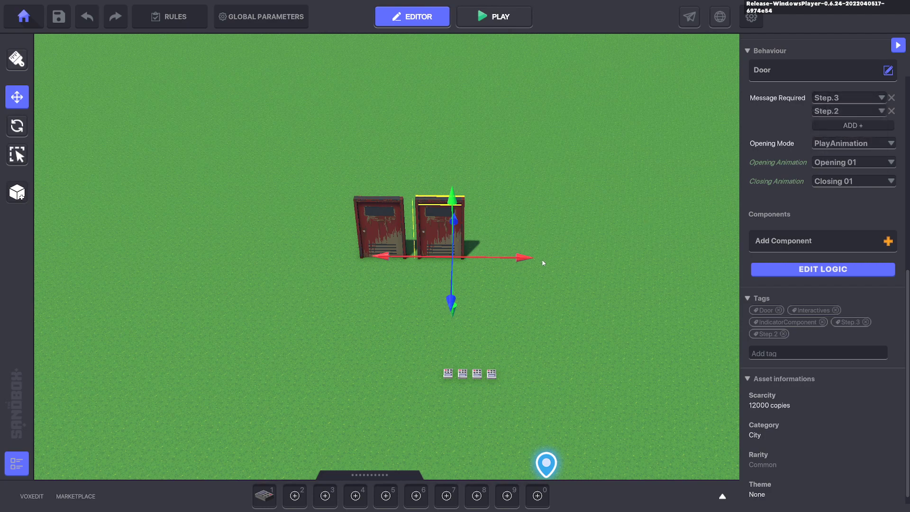
- Duplicate the second door, line the copy up beside it, and replace the copy's Step.2 tag with Step.4
key("ctrl+d")
left_click_drag(505, 273, 568, 271)
scroll(832, 285, "down", 5)
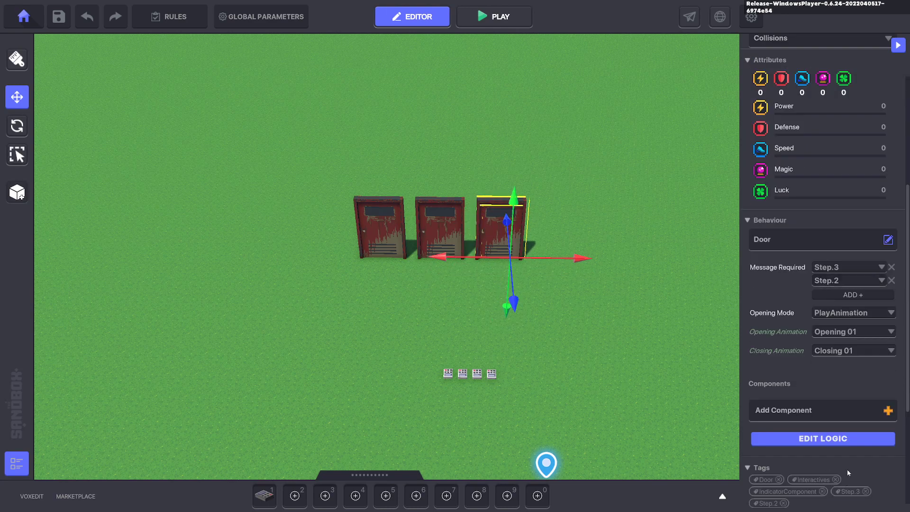
scroll(847, 469, "down", 3)
left_click(784, 361)
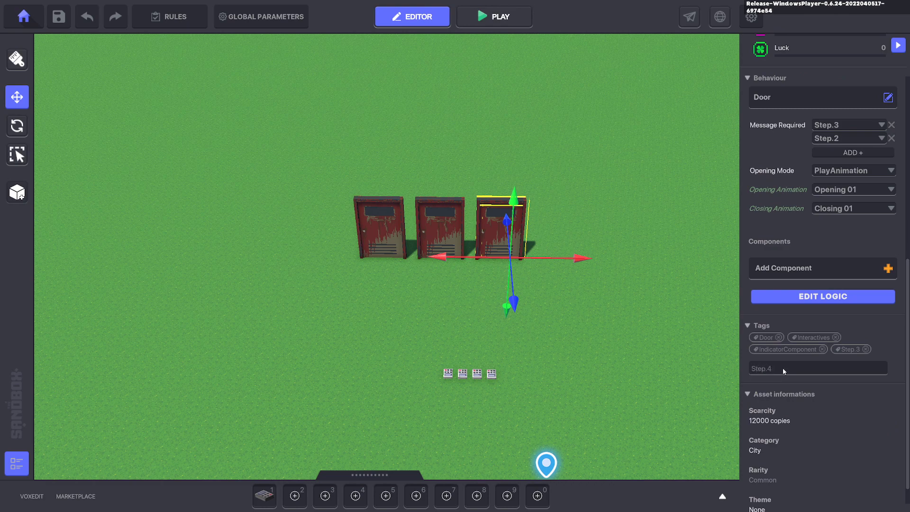
key("Return")
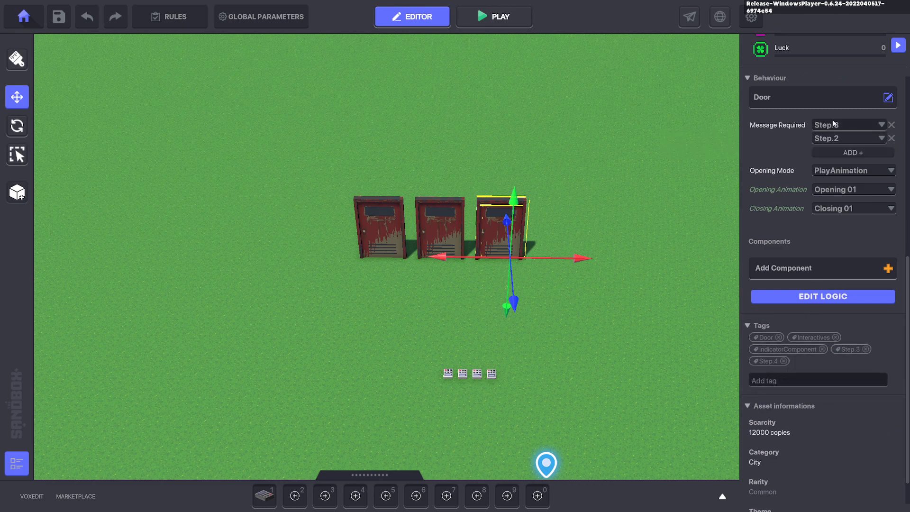
- Replace the third door's Step.2 required message with Step.4
left_click(842, 137)
type("Ste")
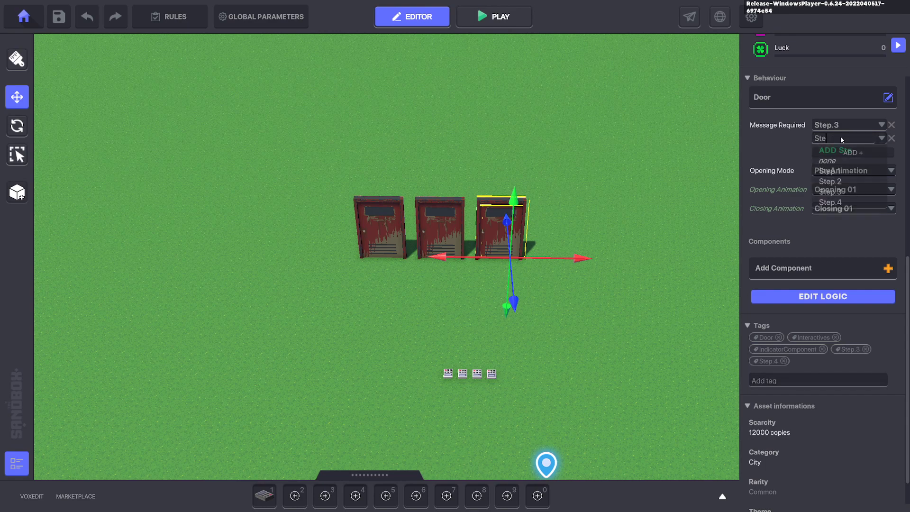
type("p.4")
left_click(824, 160)
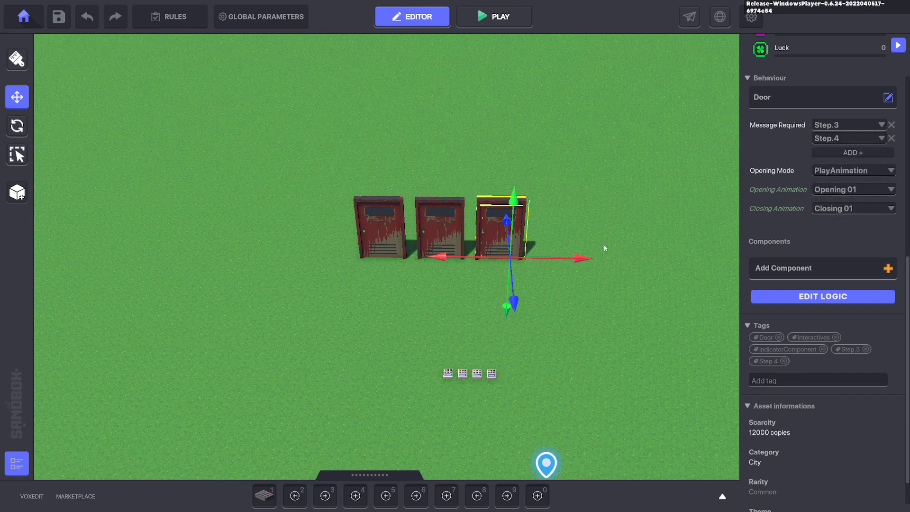
- Duplicate the third door, line the copy up as the fourth in the row, and replace its Step.3 tag with Step.1
key("ctrl+d")
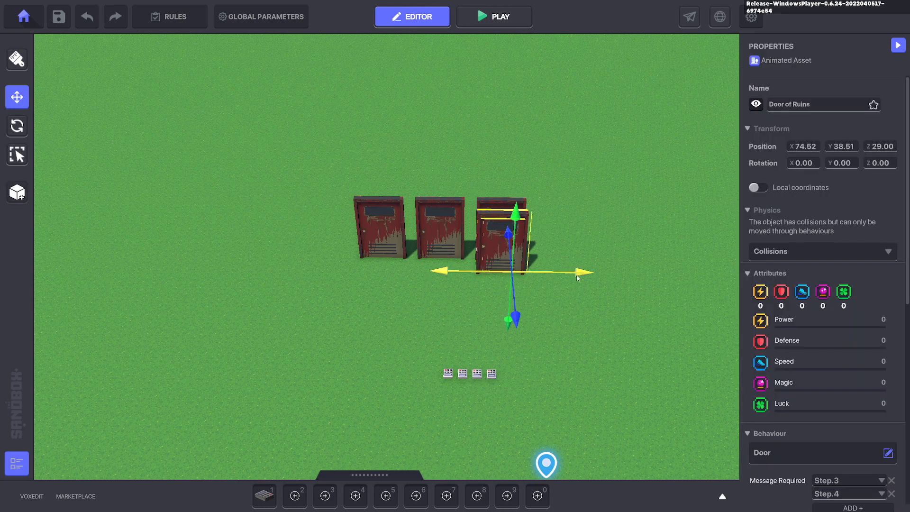
left_click_drag(574, 275, 635, 275)
left_click_drag(581, 315, 579, 298)
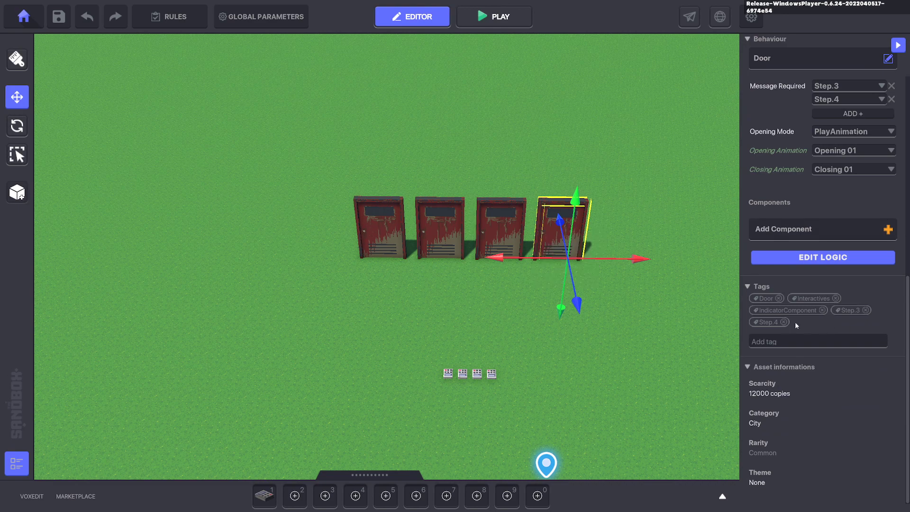
left_click(866, 311)
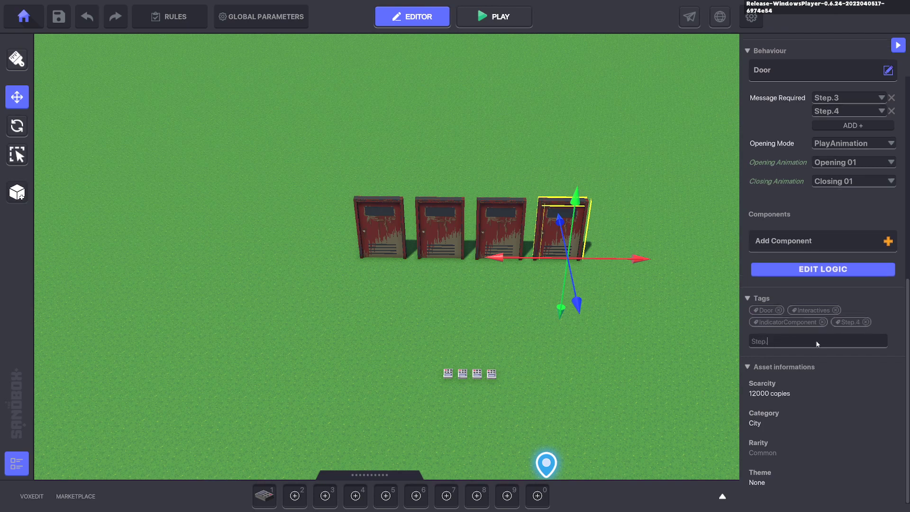
key("Return")
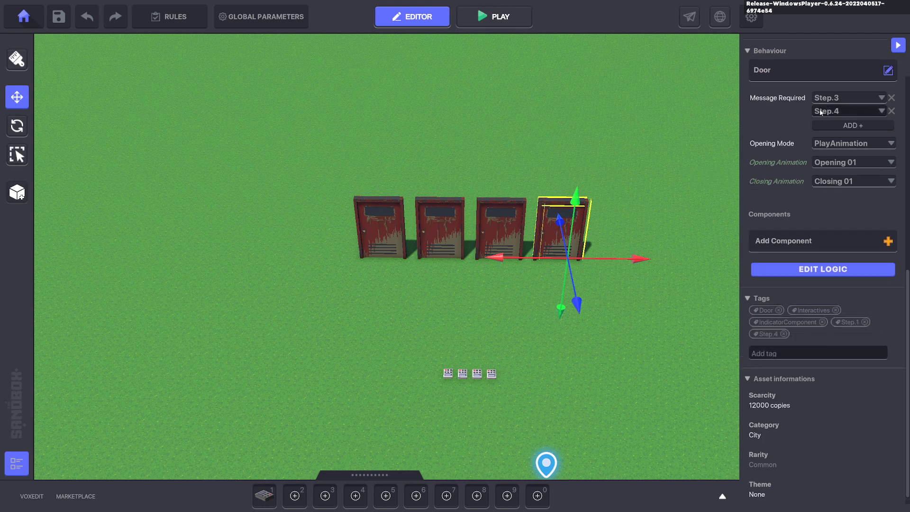
- Replace the fourth door's Step.3 required message with Step.1
left_click(863, 99)
type("Sep")
key("BackSpace")
key("BackSpace")
type("tep.1")
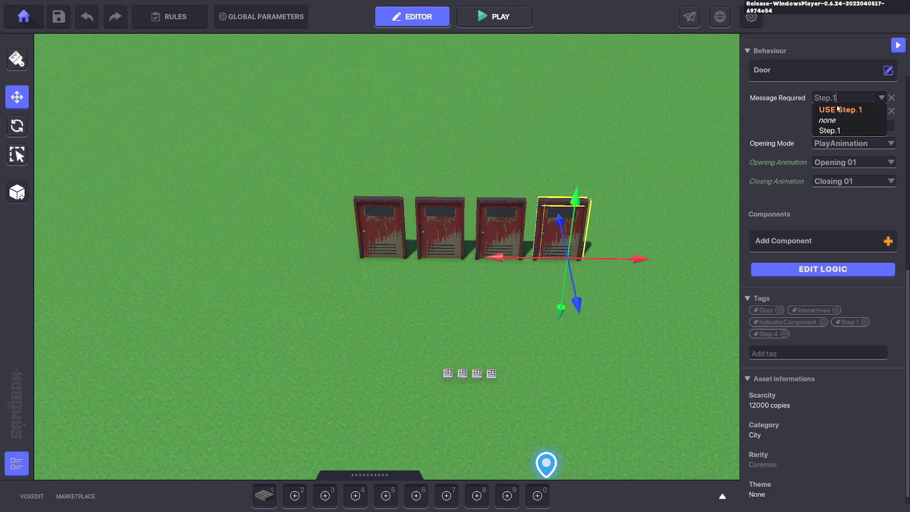
left_click(838, 110)
- Edit the fourth door's logic so its starting state is opened, and deselect the door
left_click(830, 269)
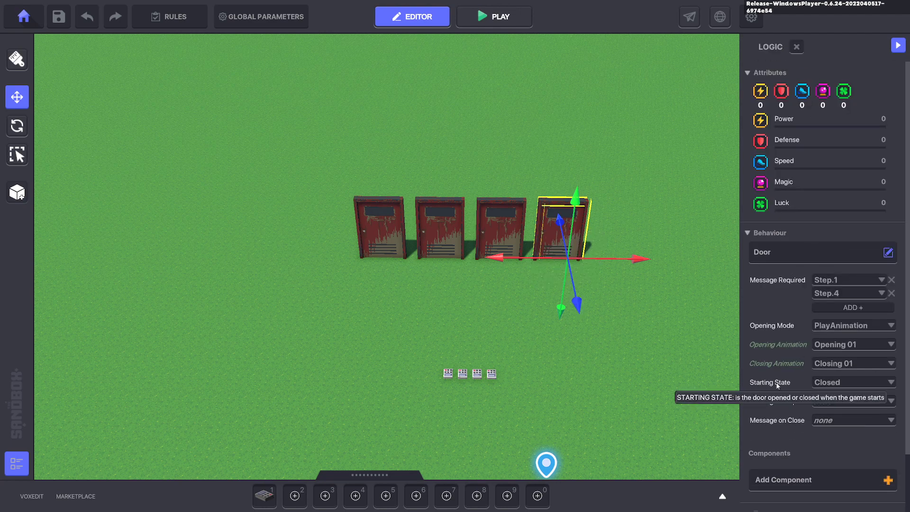
left_click(826, 382)
left_click(834, 395)
left_click(638, 349)
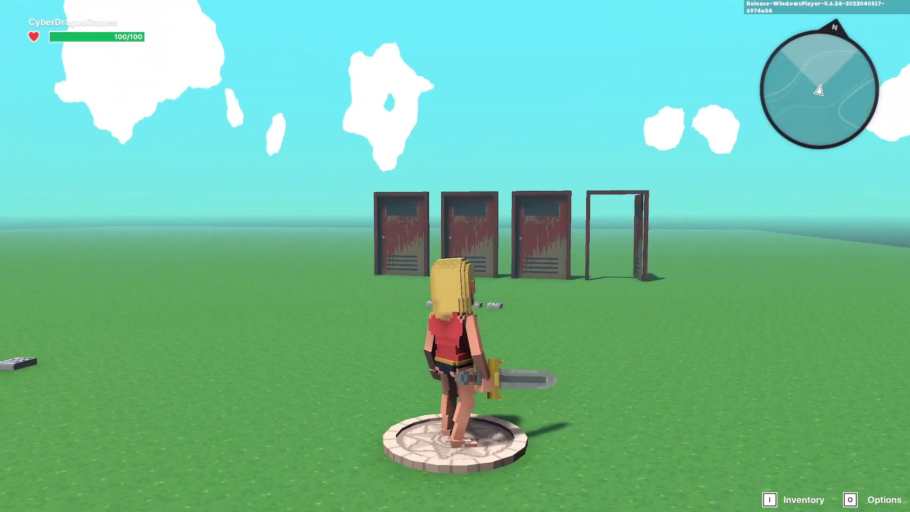
- Play-test the scene by walking to the separate switch and around the doors to watch the four doors cycle in sequence
key("a")
key("w")
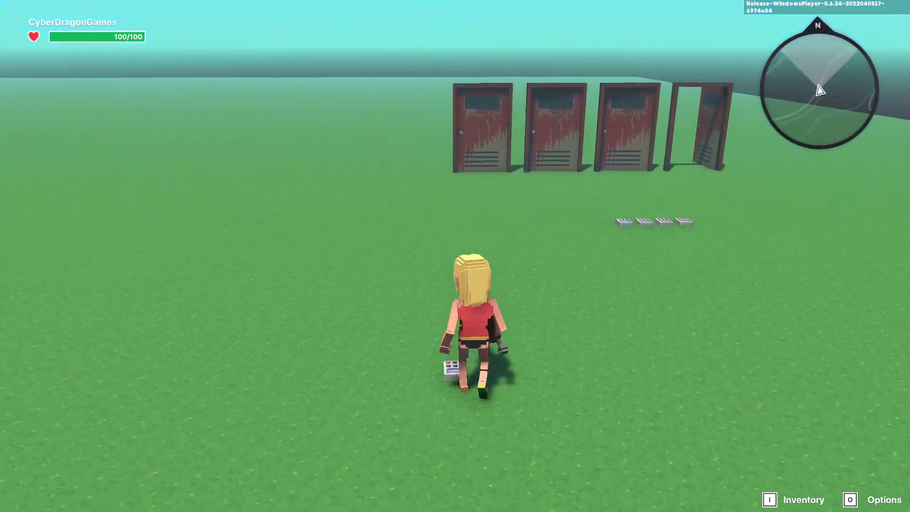
key("d")
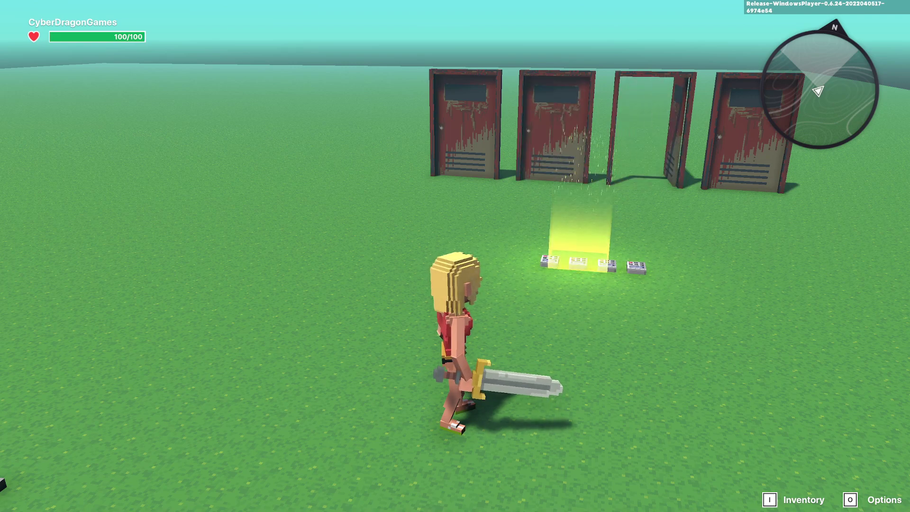
key("d")
key("s")
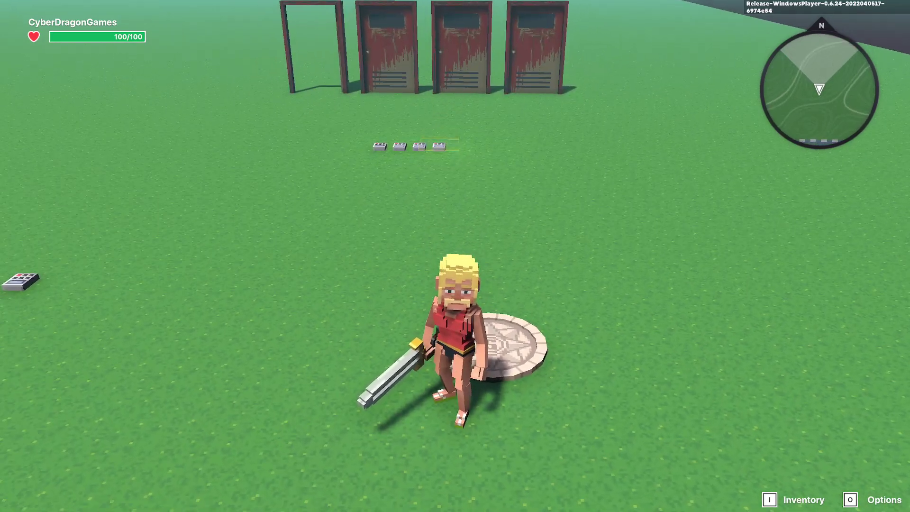
key("w")
key("w")
key("a")
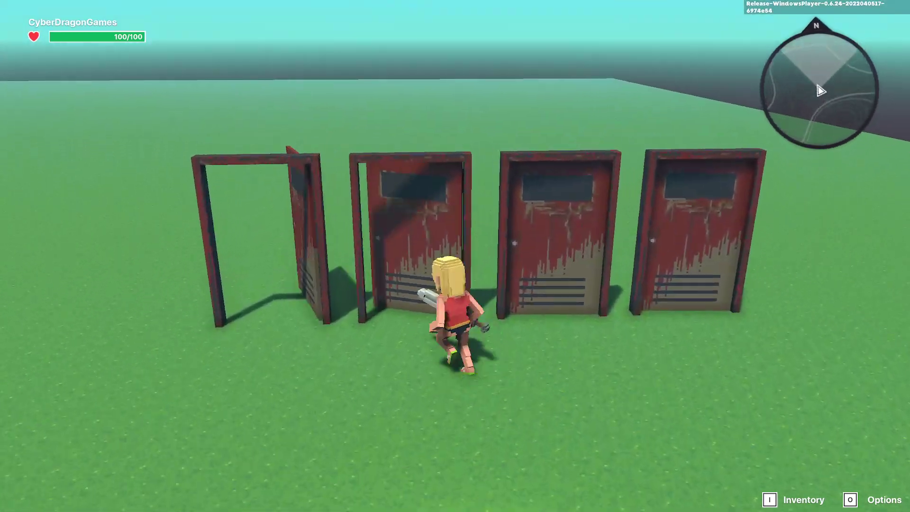
key("s")
key("d")
key("w")
key("d")
key("a")
key("s")
key("s")
key("d")
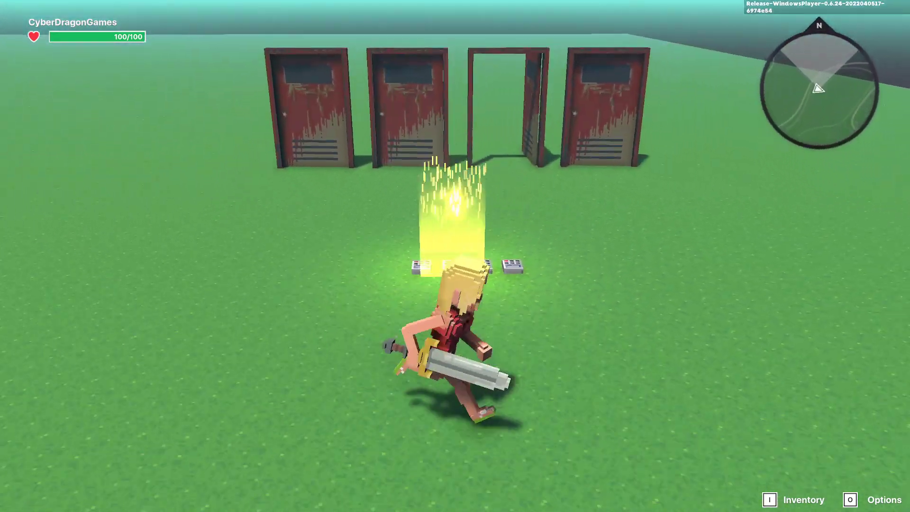
key("s")
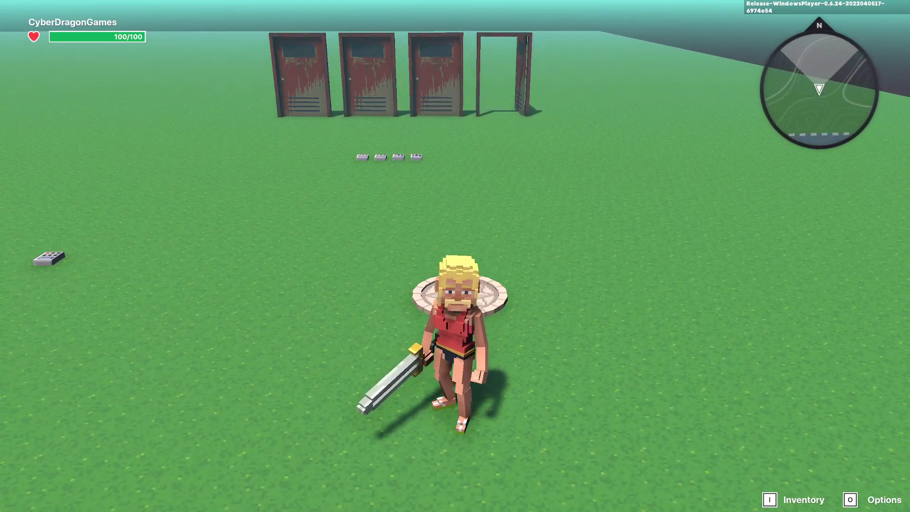
key("w")
key("w")
key("a")
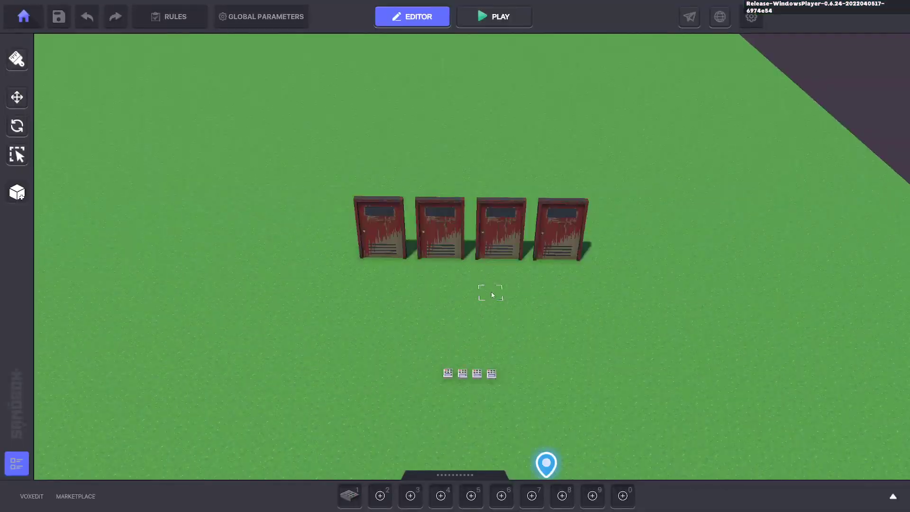
- Clear the door search in the asset library, browse to 0x Agent Carl, and place it on the grass beside the door row
key("Tab")
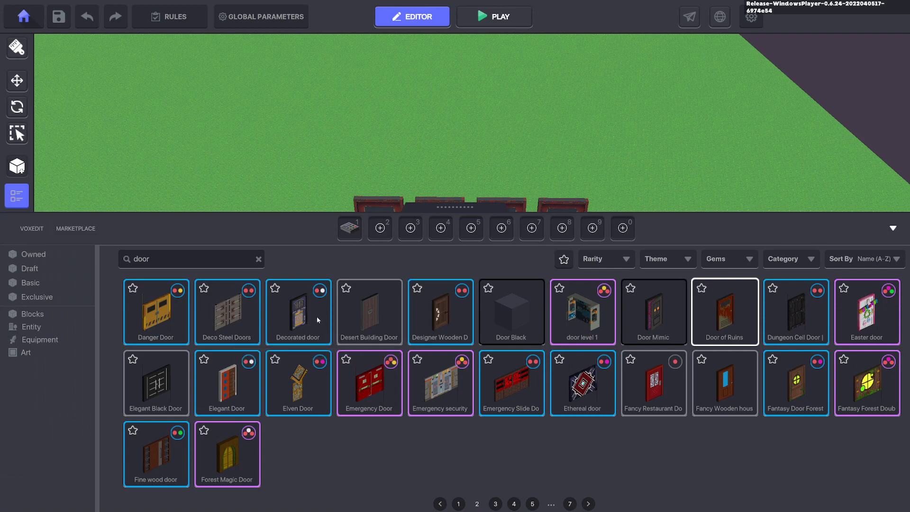
left_click(259, 260)
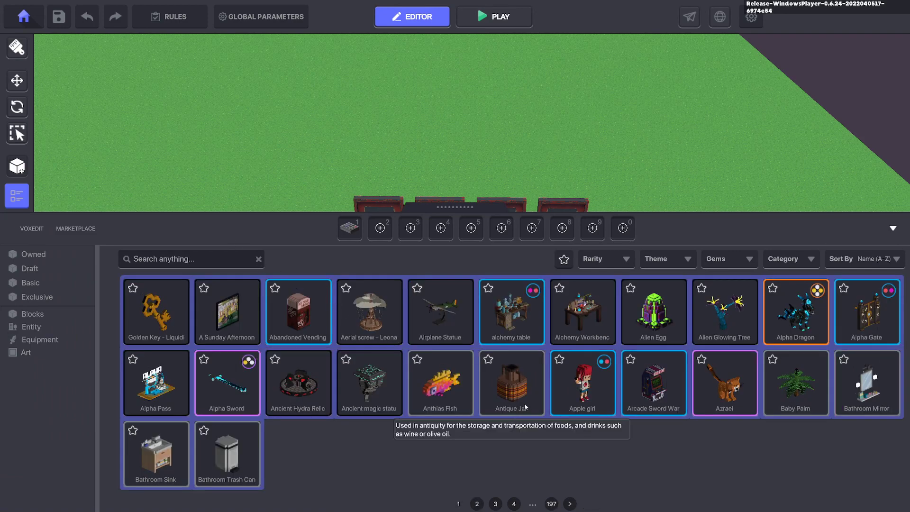
left_click(531, 505)
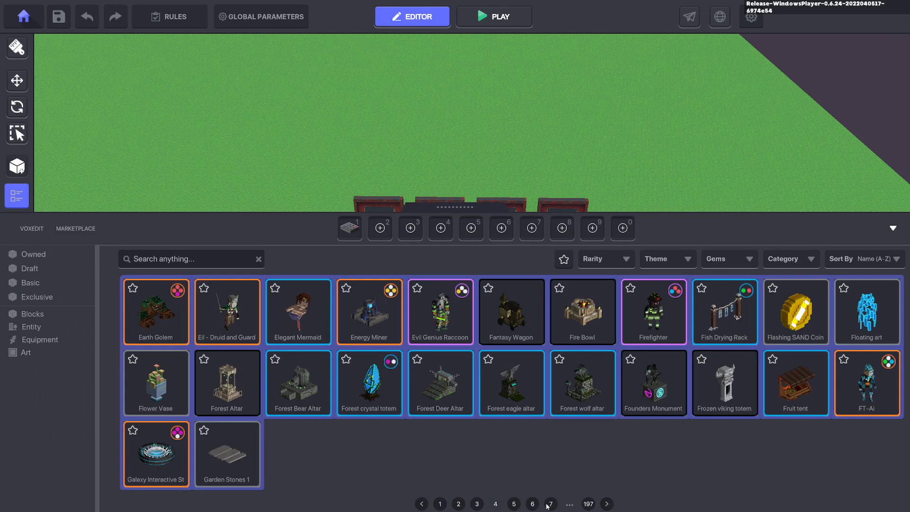
left_click(550, 504)
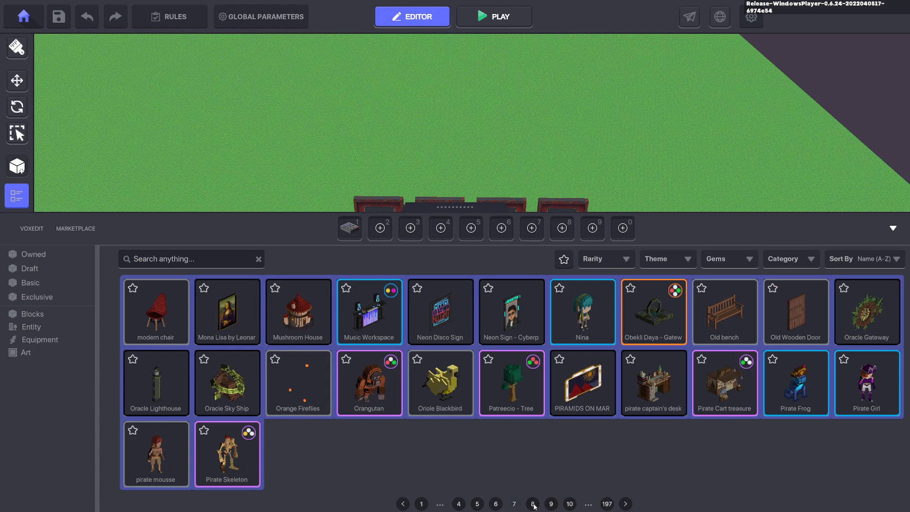
left_click(533, 504)
left_click(550, 504)
left_click(540, 505)
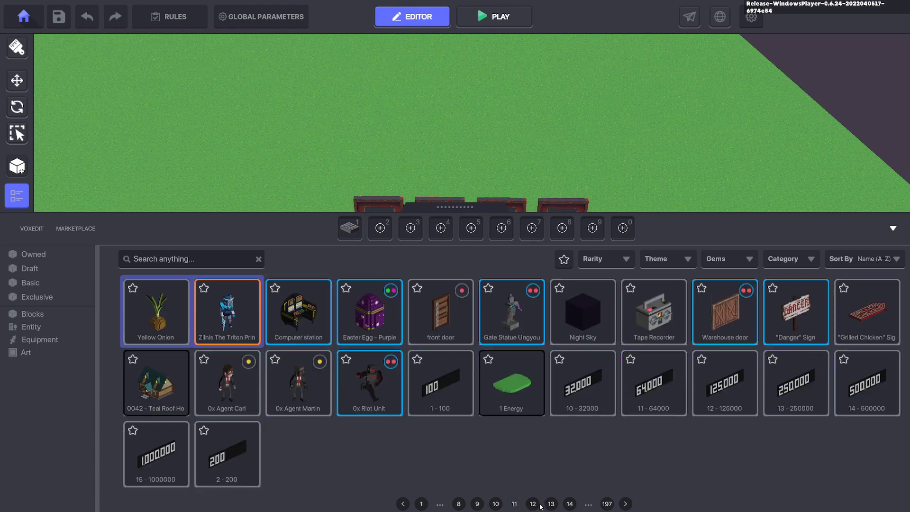
left_click(298, 384)
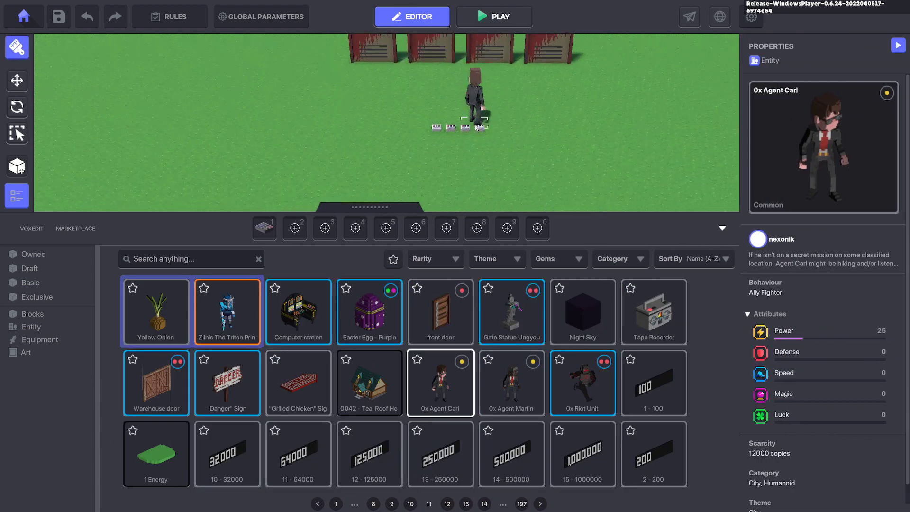
left_click(284, 150)
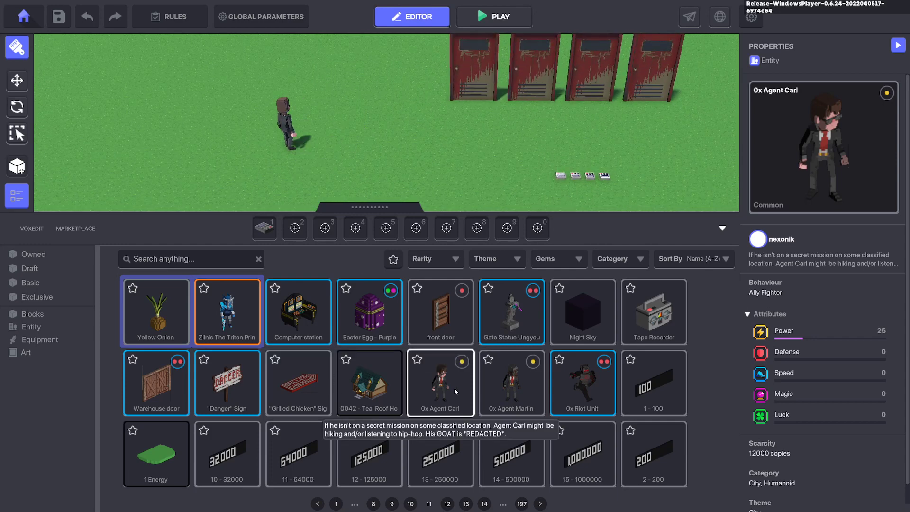
- Place 0x Agent Martin beside Agent Carl and collapse the asset library
left_click(511, 384)
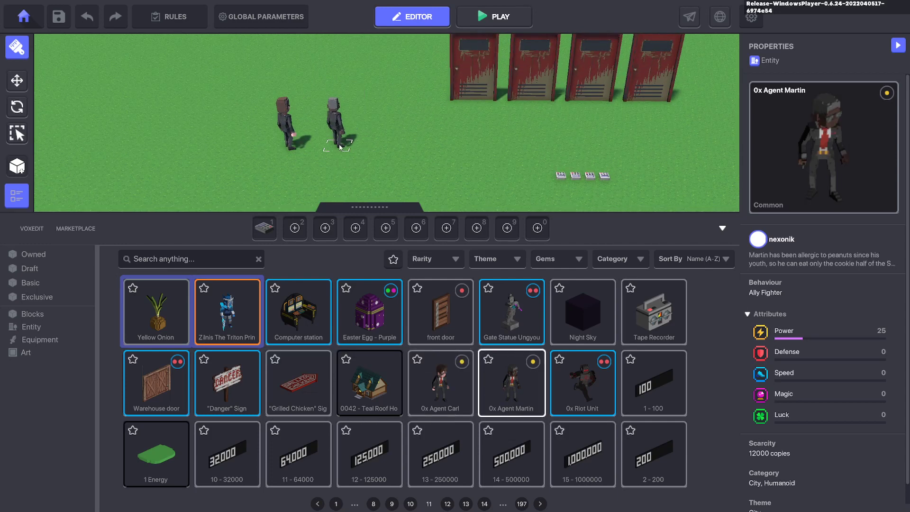
left_click(343, 146)
left_click(723, 229)
- Place a new NumPad Switch on the grass next to Agent Carl
left_click(264, 496)
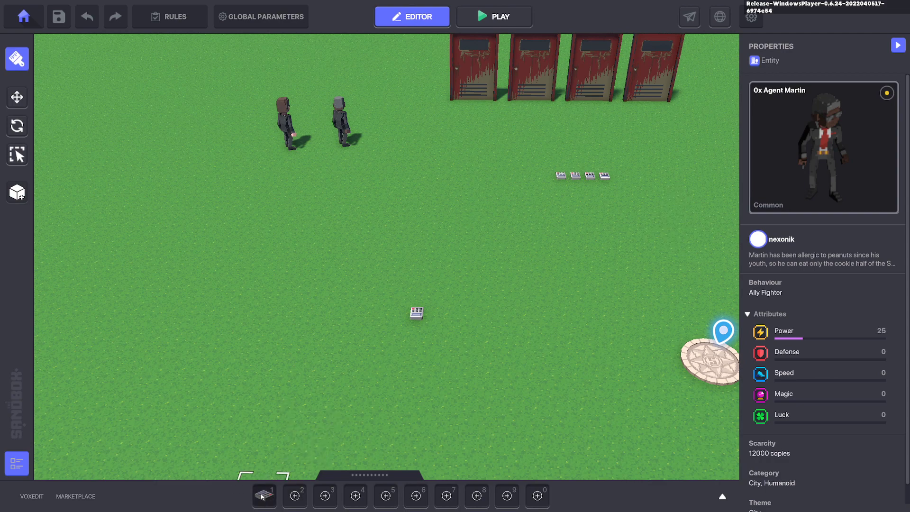
scroll(285, 204, "up", 3)
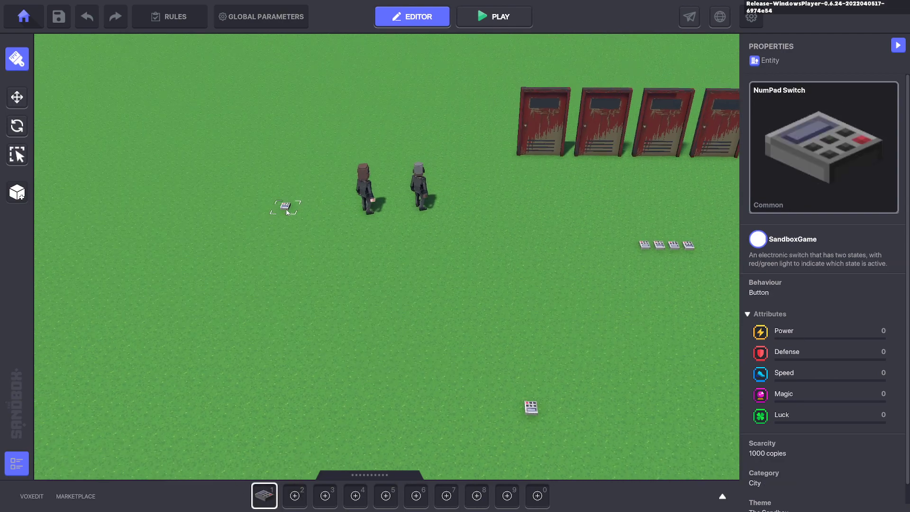
left_click(10, 97)
scroll(393, 295, "up", 2)
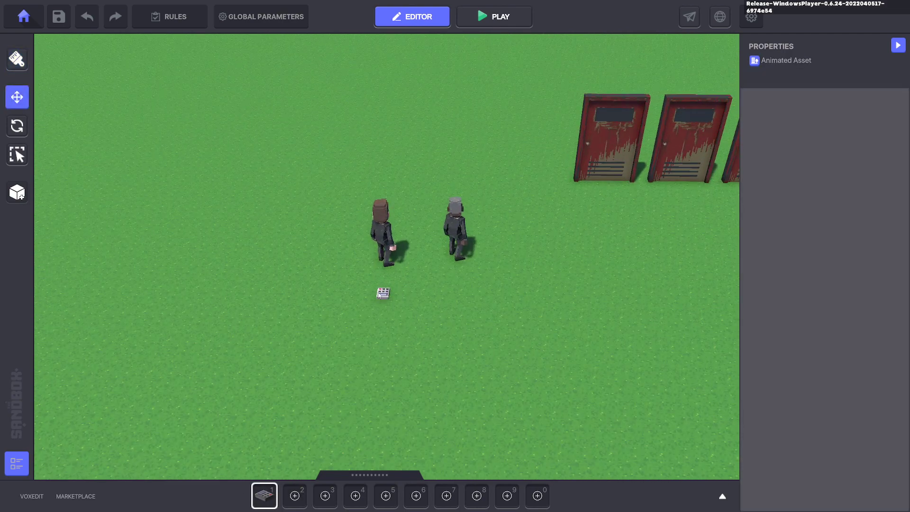
- Move the new switch above Agent Carl's head, to X 62.00, Y 41.01, Z 25.00
left_click(377, 293)
left_click_drag(378, 237, 380, 144)
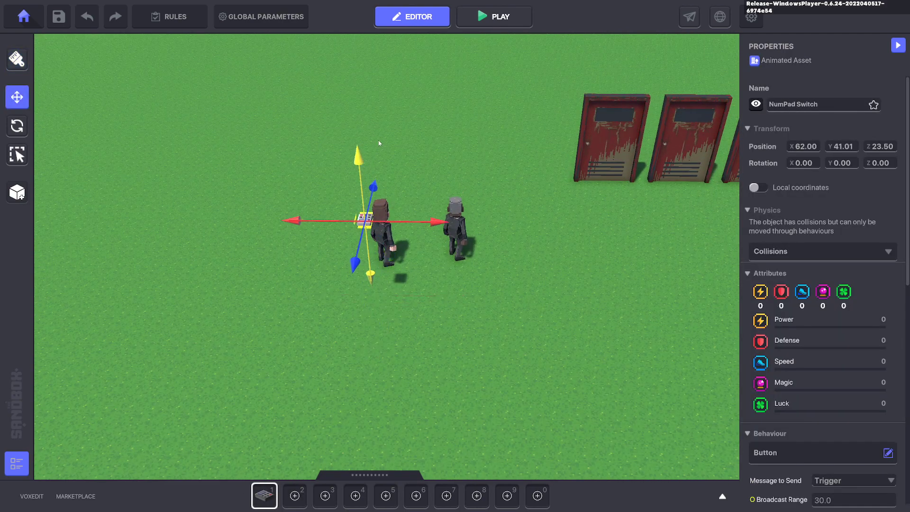
right_click_drag(349, 148, 341, 181)
left_click_drag(488, 275, 417, 266)
right_click_drag(495, 274, 505, 257)
- Make the switch above Agent Carl invisible and set its physics to No Collisions
left_click(756, 104)
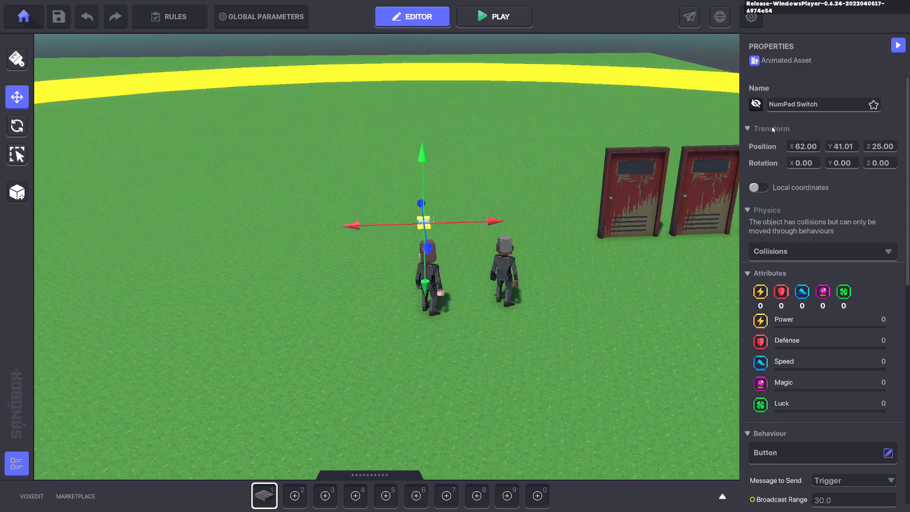
left_click(789, 256)
left_click(767, 281)
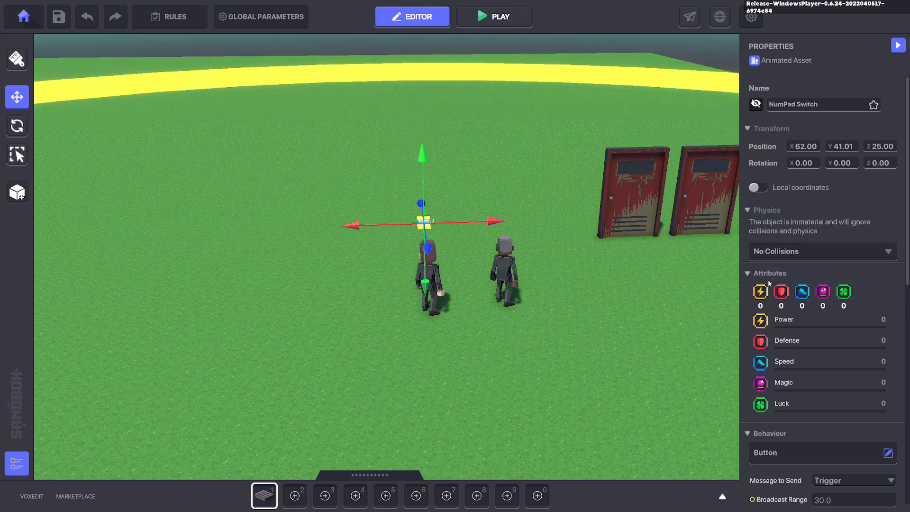
- Set the behaviour of the switch above Agent Carl to None, remove its Indicator component, and add a Speaker component
scroll(798, 138, "down", 3)
left_click(795, 310)
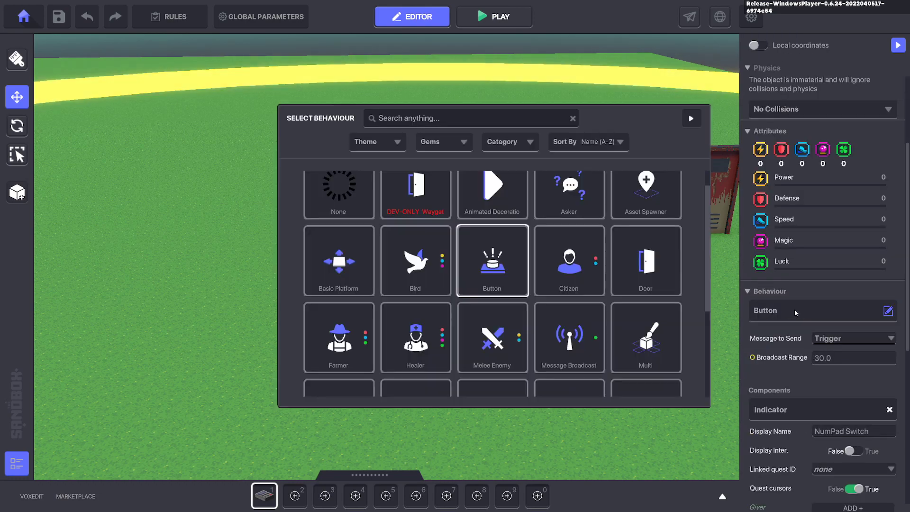
left_click(344, 185)
left_click(890, 376)
left_click(889, 383)
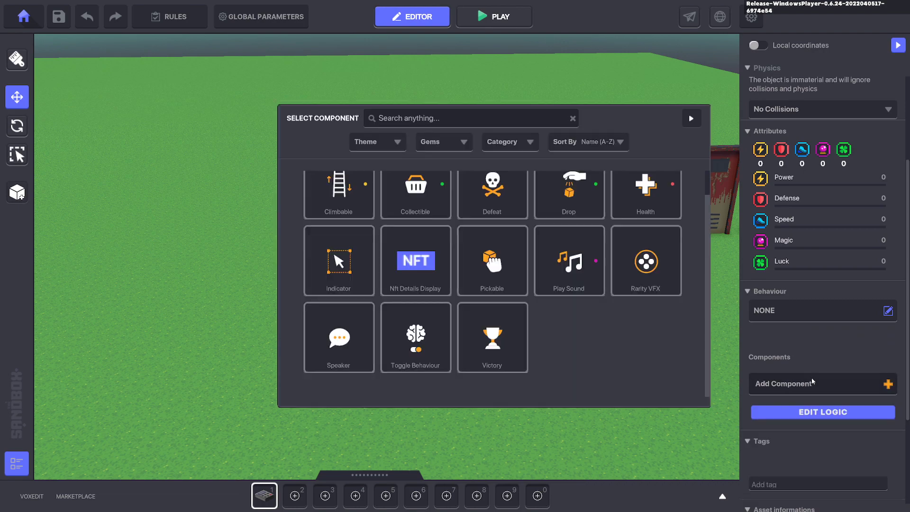
left_click(337, 338)
- Tag the switch Step.1 and have its Speaker display "Target is in sight." when it receives the Step.1 message
scroll(828, 341, "down", 5)
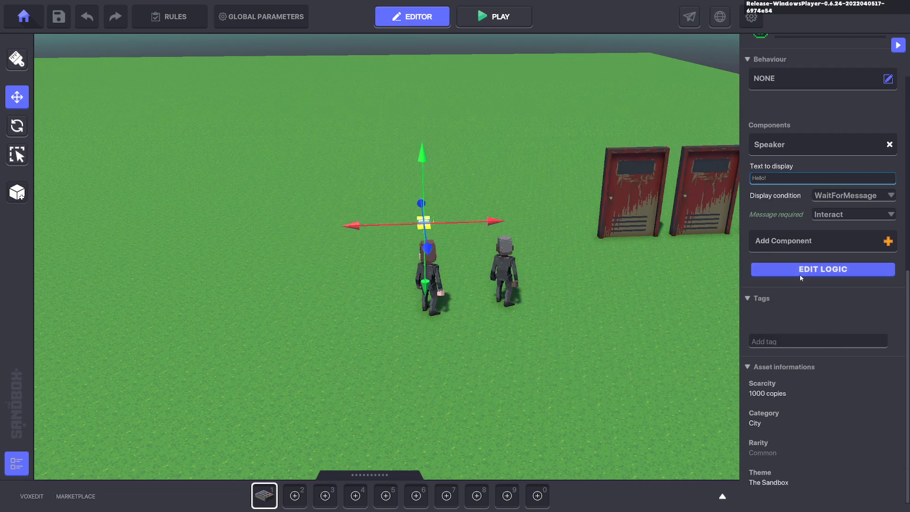
left_click(784, 343)
type("Step.1")
key("Return")
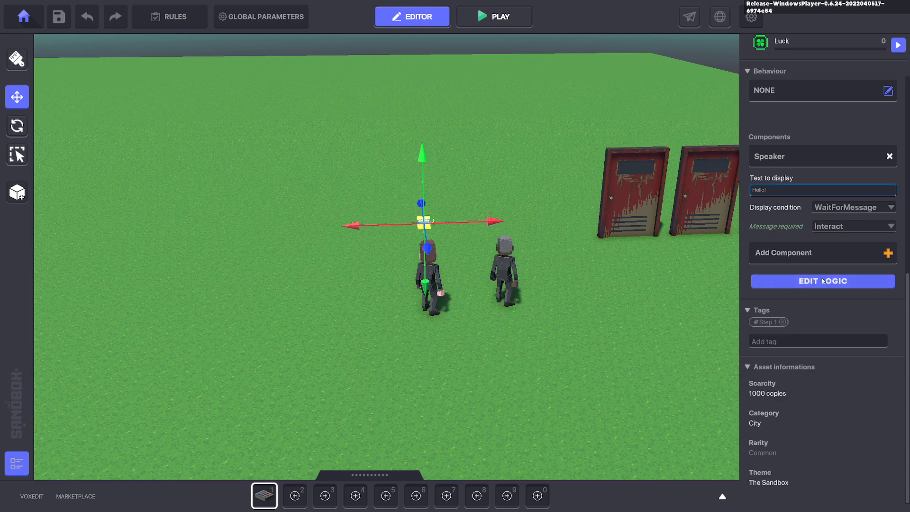
left_click(830, 227)
type("Step.1")
left_click(835, 239)
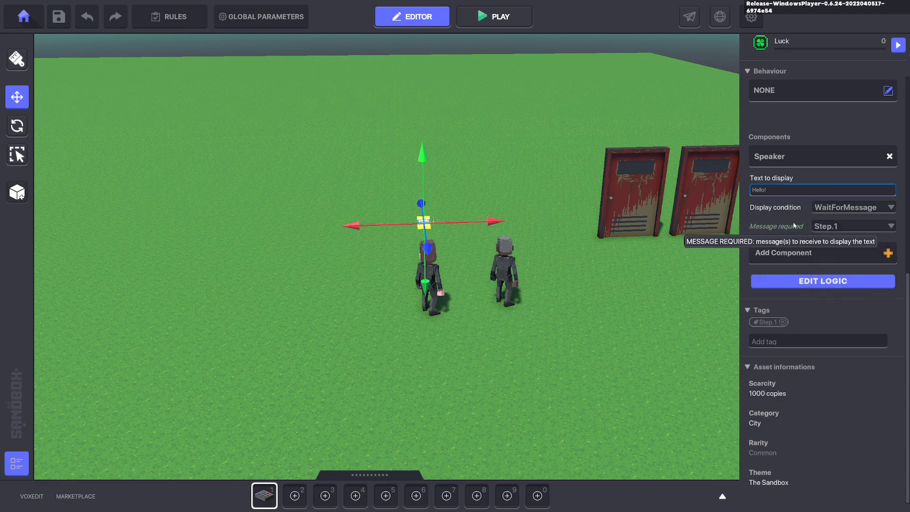
left_click(774, 191)
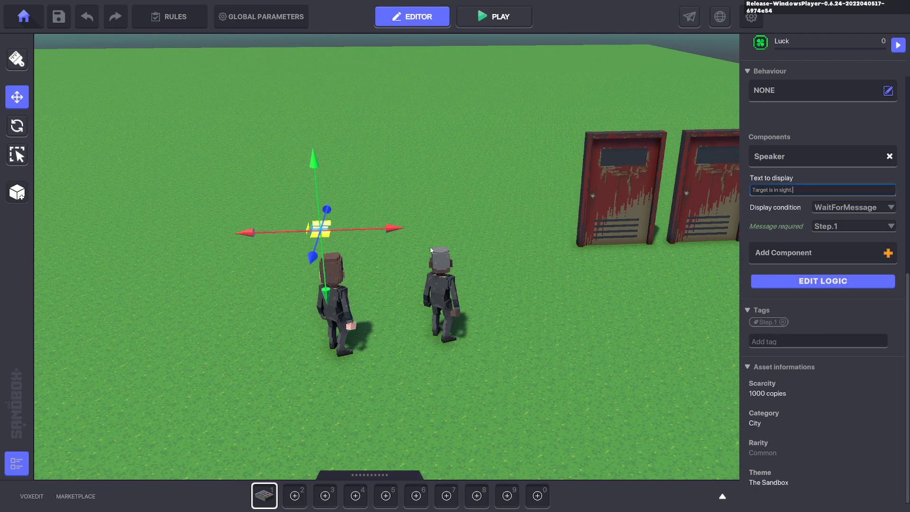
- Duplicate the Speaker switch and position the copy above Agent Martin's head
left_click_drag(388, 230, 524, 252)
key("ctrl+d")
right_click_drag(322, 210, 523, 272)
left_click_drag(521, 272, 418, 256)
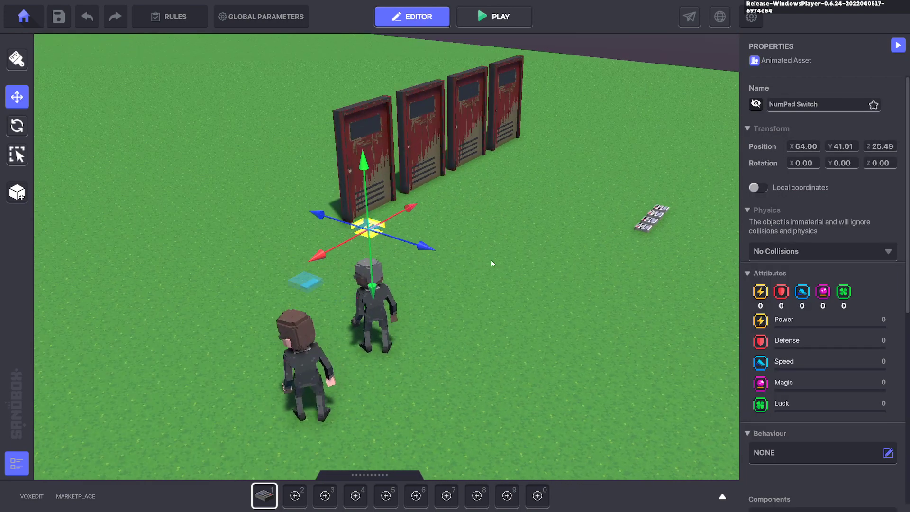
right_click_drag(481, 262, 436, 260)
- On the switch above Agent Martin, replace the tag with Step.2, require message Step.2, and set the displayed text to "Roger that"
scroll(805, 323, "down", 6)
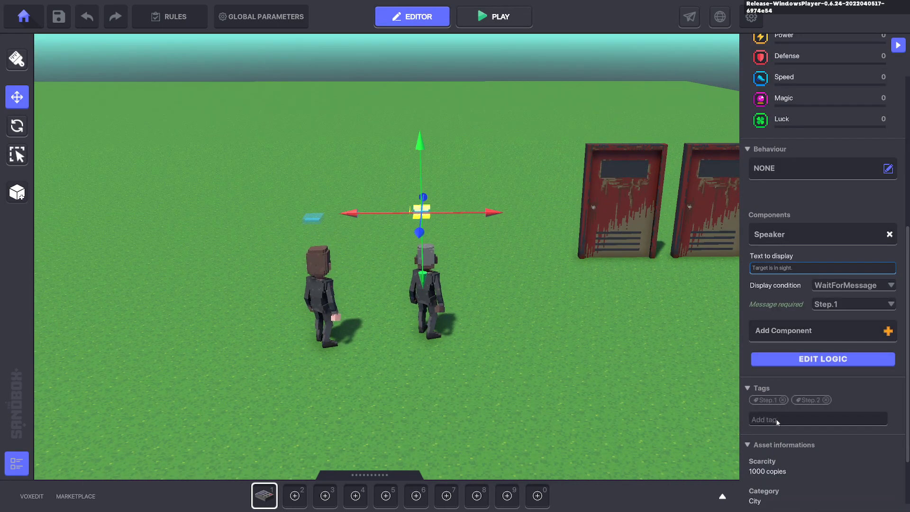
left_click(846, 304)
type("Step.2")
left_click(844, 316)
key("ctrl+a")
type("Affir")
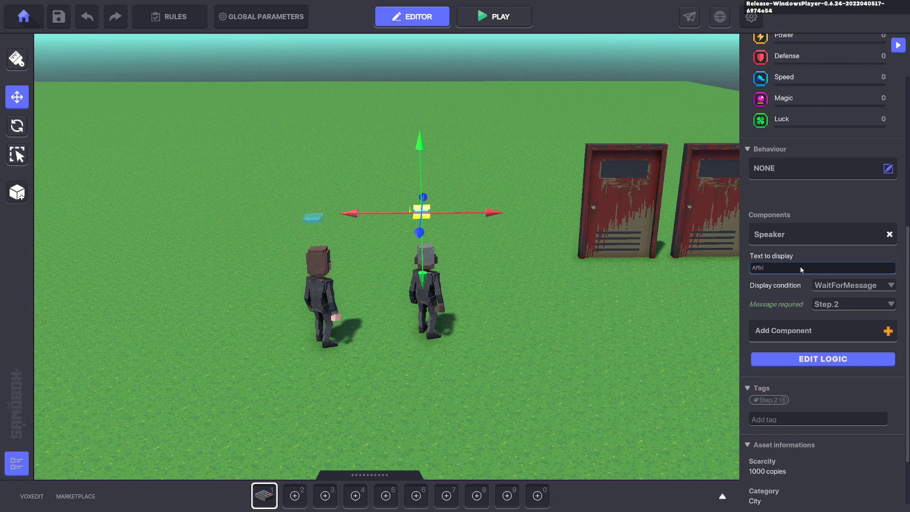
key("ctrl+a")
type("Roger that")
- Duplicate the Step.2 switch and move the copy above Agent Carl's head, to X 62.15, Y 41.01, Z 25.02
left_click(480, 182)
left_click(429, 209)
key("ctrl+d")
left_click_drag(429, 231, 310, 231)
right_click_drag(321, 172, 440, 263)
left_click_drag(438, 283, 389, 256)
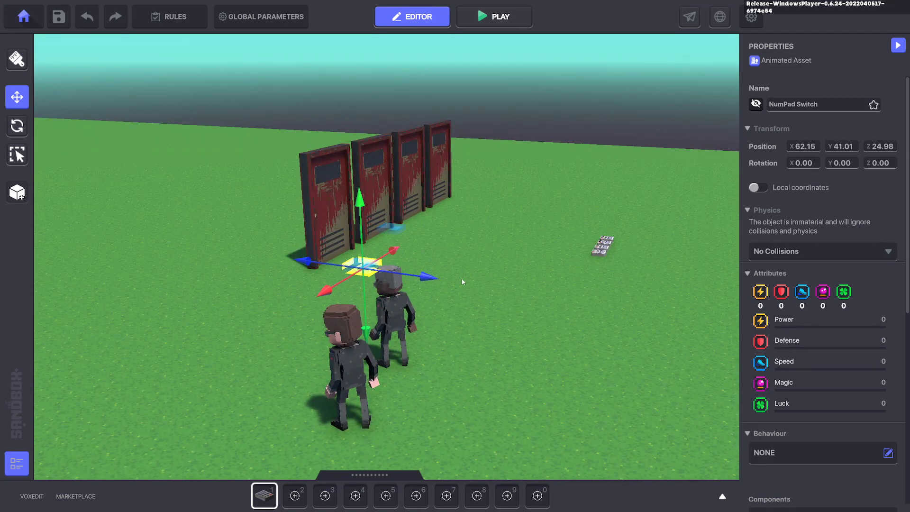
right_click_drag(467, 284, 381, 287)
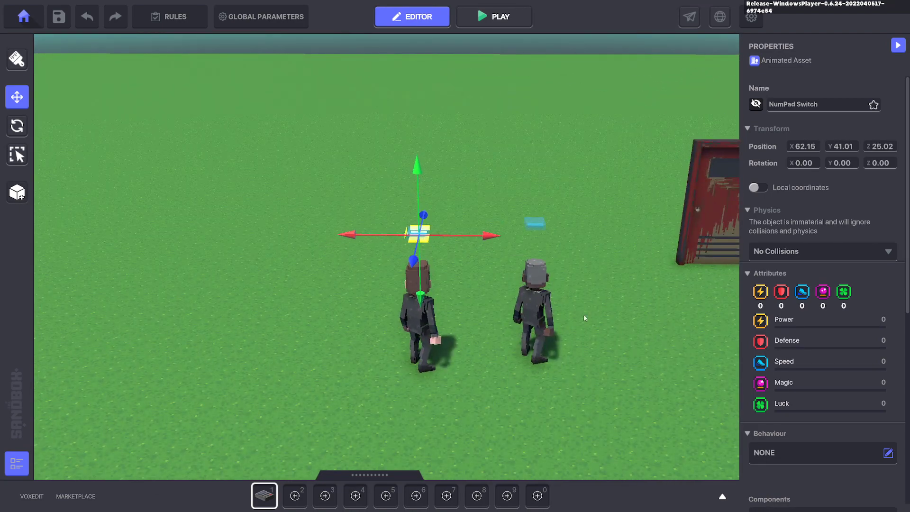
- Tag the new copy above Agent Carl Step.3, require message Step.3, and set its text to "We will wait longer"
scroll(808, 355, "down", 6)
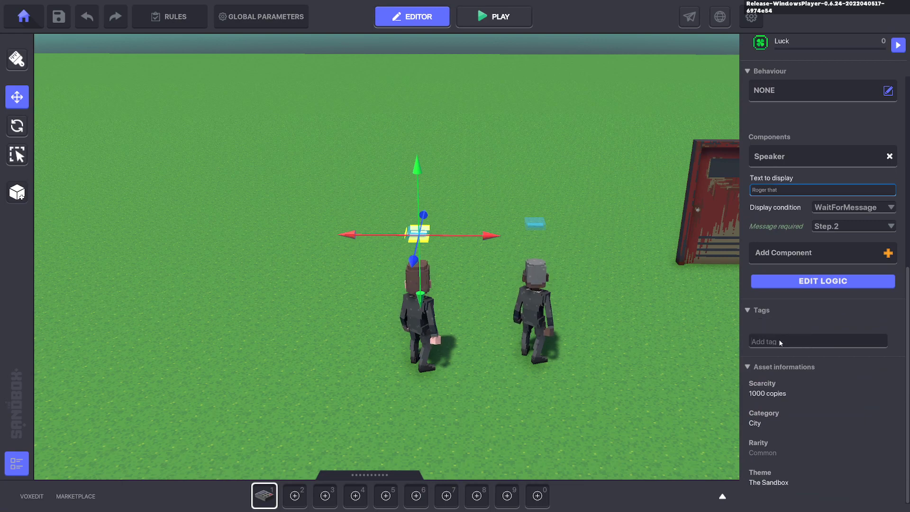
left_click(826, 227)
type("Step.")
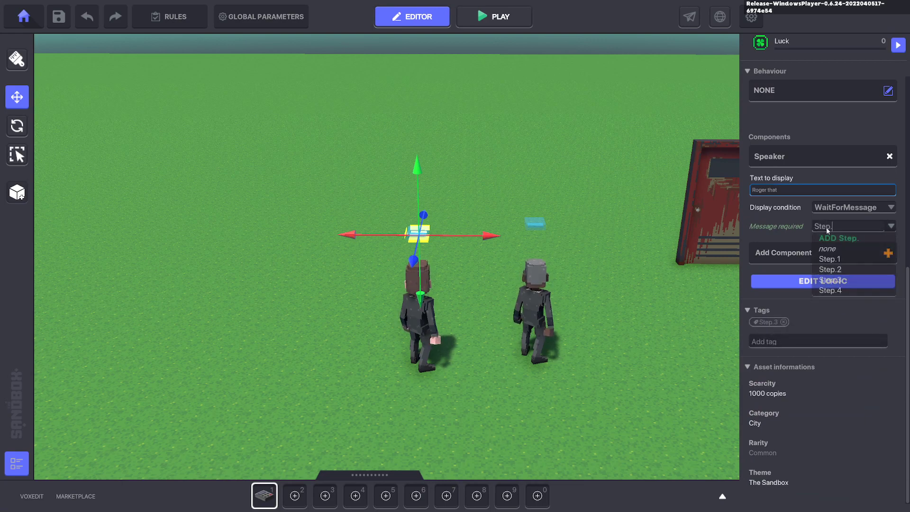
type("3")
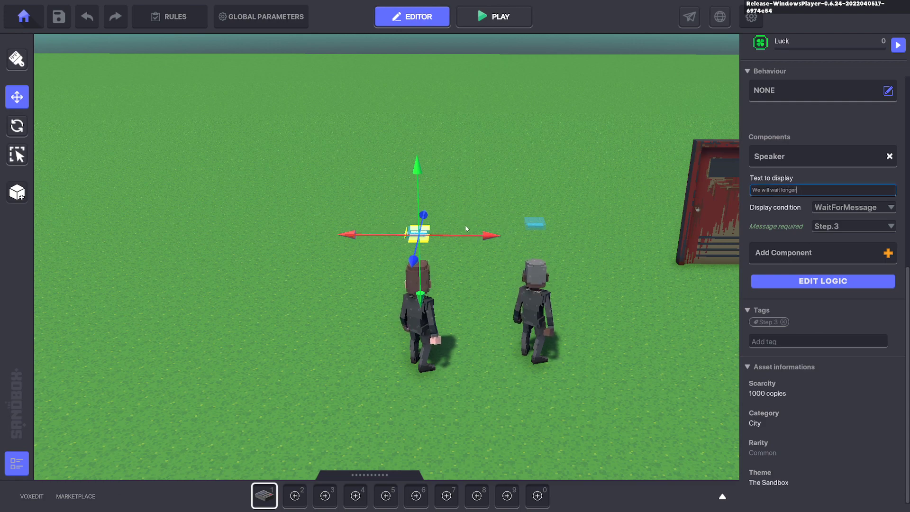
- Duplicate the Step.3 switch and position the copy above Agent Martin's head
key("ctrl+d")
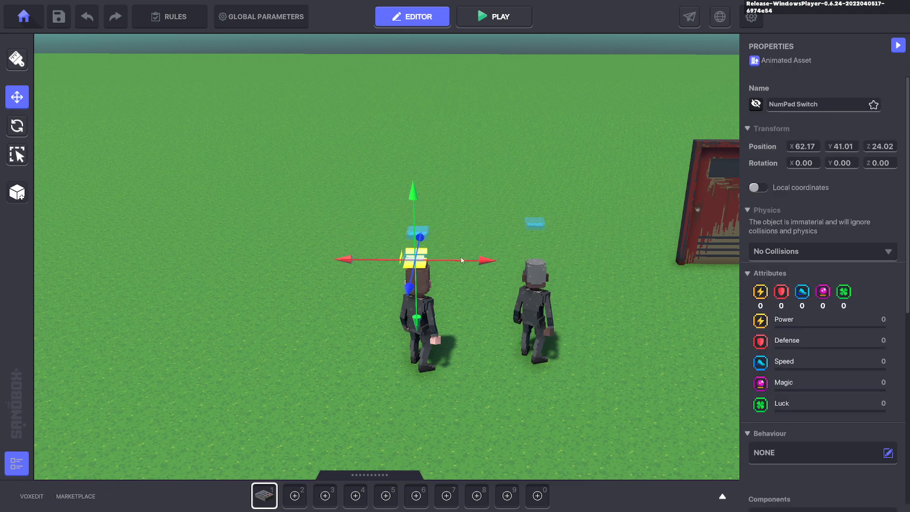
left_click_drag(461, 261, 592, 261)
right_click_drag(518, 216, 573, 241)
left_click_drag(573, 251, 503, 223)
right_click_drag(502, 223, 515, 224)
- Retag the new copy above Agent Martin as Step.4, require message Step.4, and set its text to "10 4"
scroll(843, 321, "down", 5)
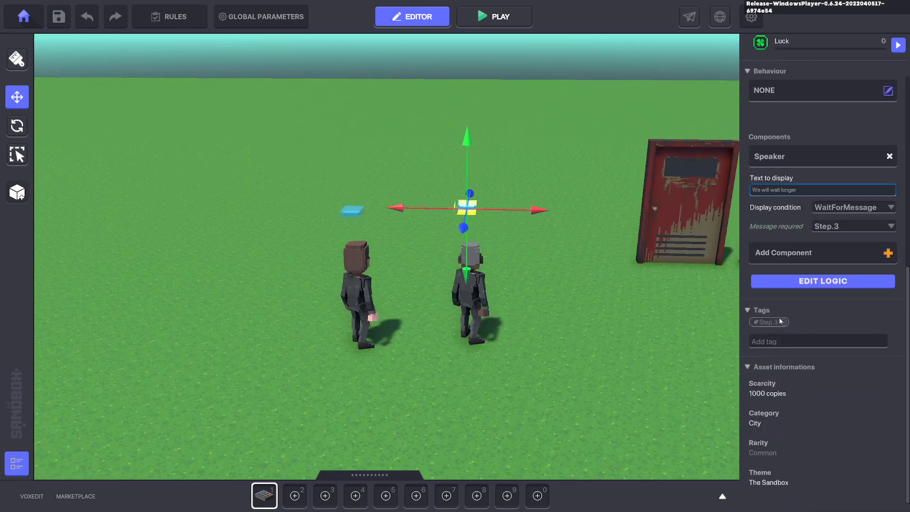
left_click(778, 347)
type("St")
left_click(849, 226)
type("Step.4")
left_click(843, 238)
key("Return")
scroll(577, 281, "down", 3)
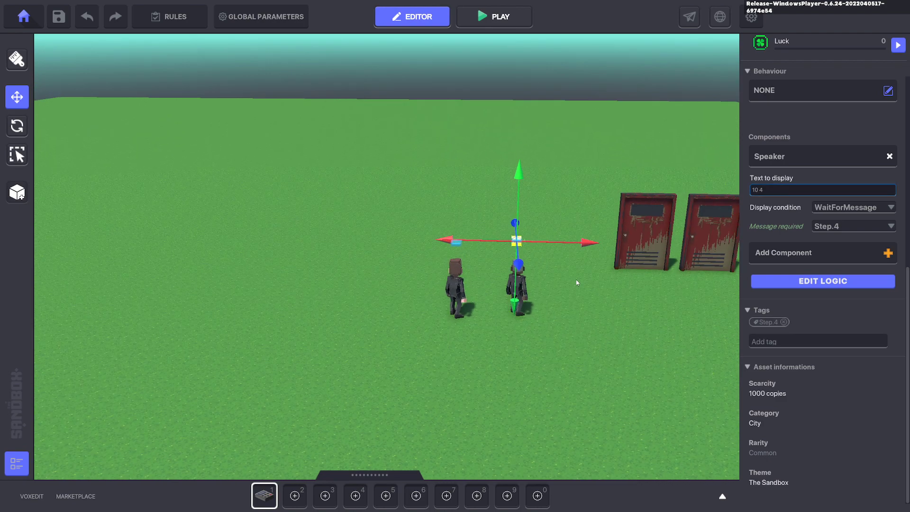
scroll(577, 280, "up", 1)
left_click(576, 280)
- Play-test the scene and walk the avatar around to check the agents' speech bubbles against the door sequence
left_click_drag(390, 170, 534, 246)
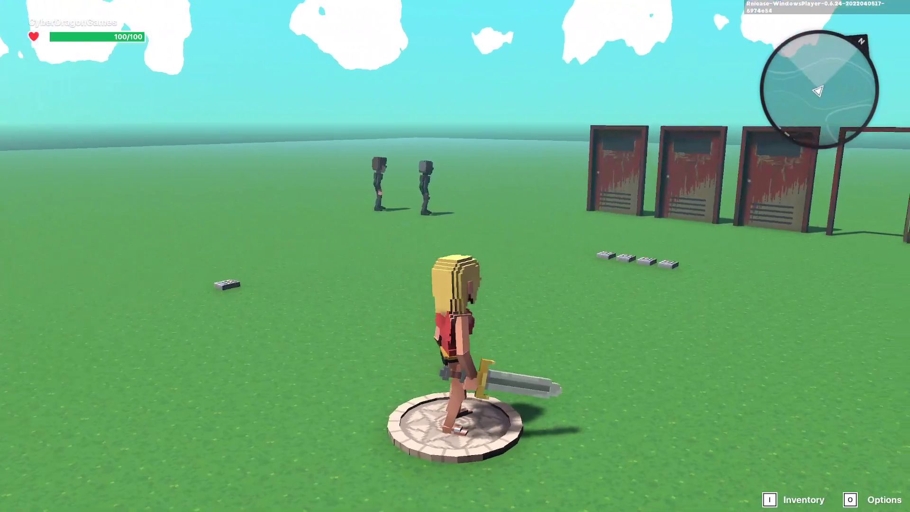
key("w")
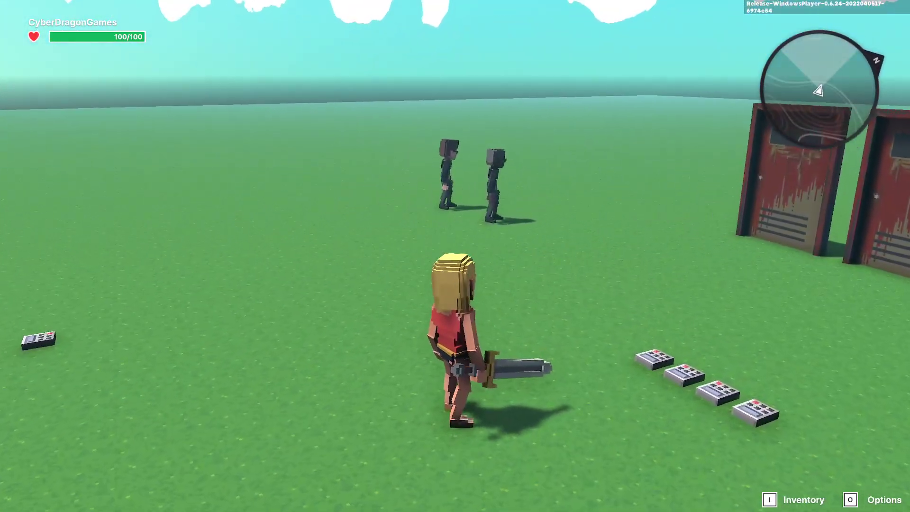
key("a")
key("s")
key("a")
key("s")
key("d")
key("w")
key("w")
key("d")
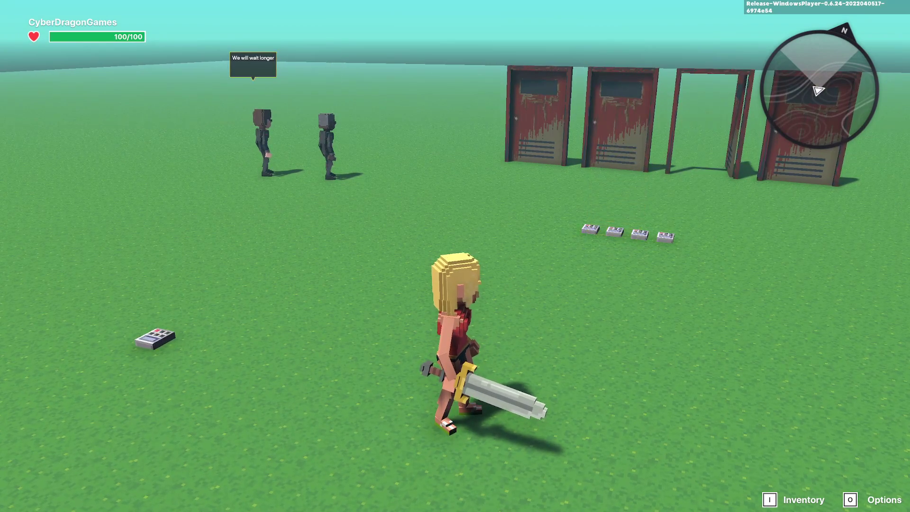
- Return to editing, select all four Speaker switches above the agents, and set their Auto Hide Delay to 3
key("Escape")
left_click_drag(408, 204, 515, 243)
scroll(818, 387, "down", 3)
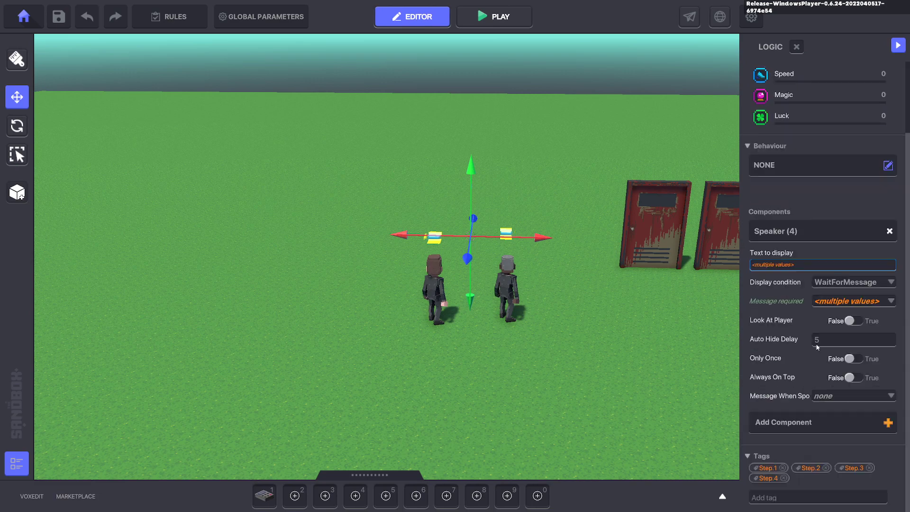
left_click(825, 340)
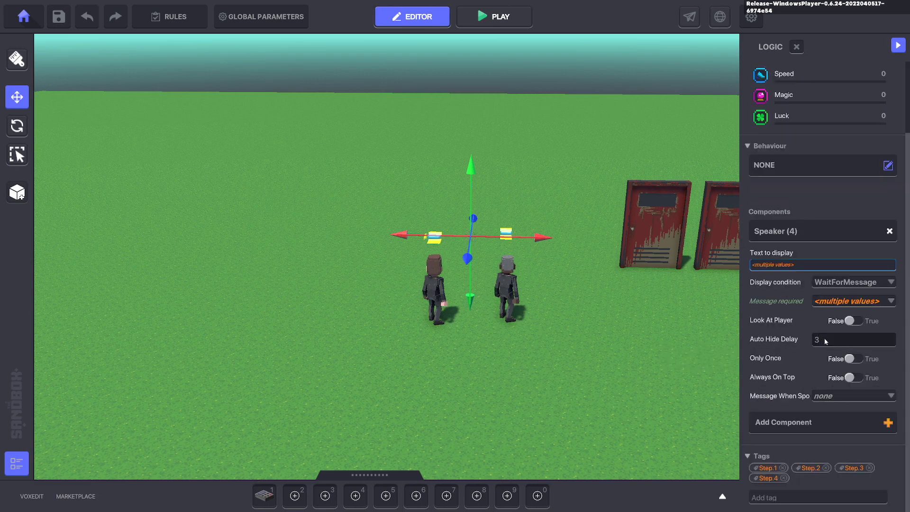
left_click(638, 373)
- Play-test the scene again and walk up to and around the agents to check the timing of their dialogue
right_click_drag(632, 372, 632, 330)
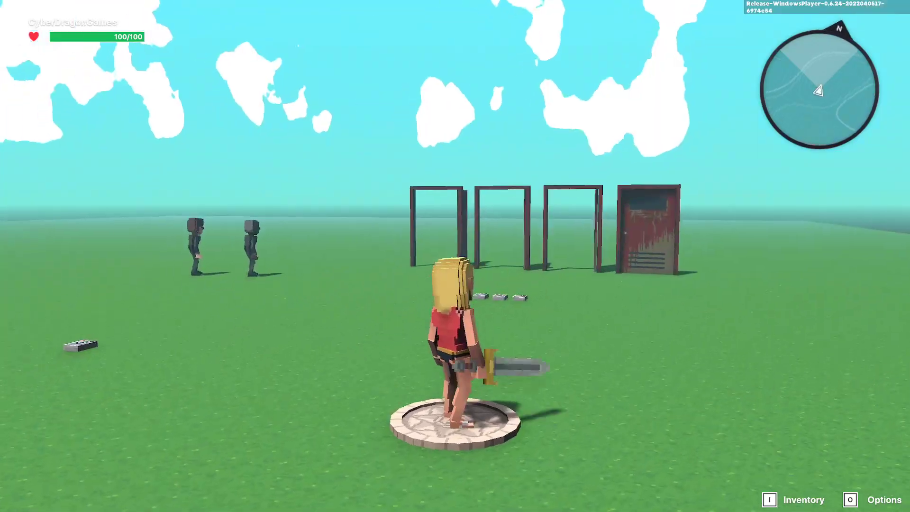
key("w")
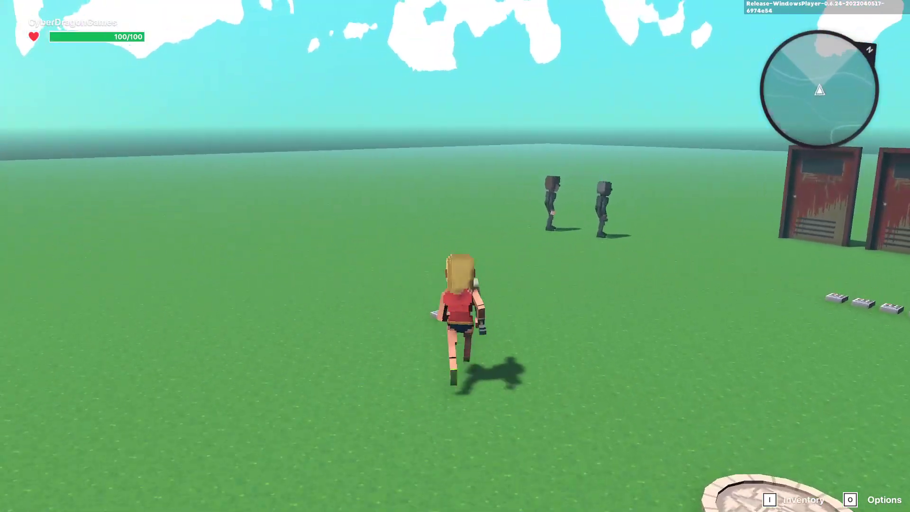
key("d")
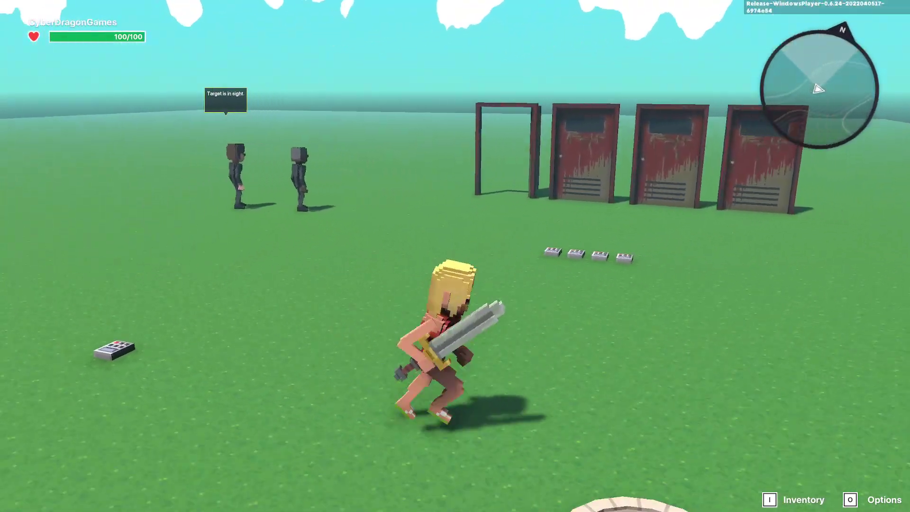
key("w")
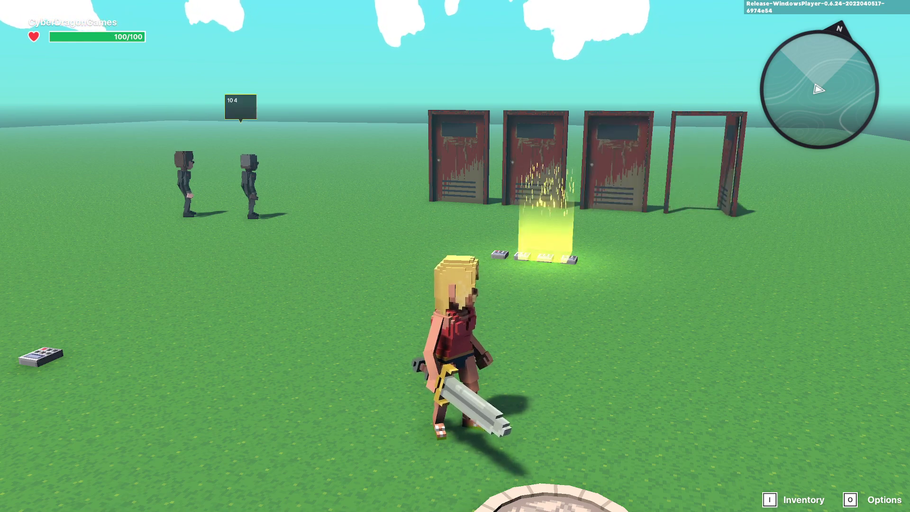
key("w")
key("a")
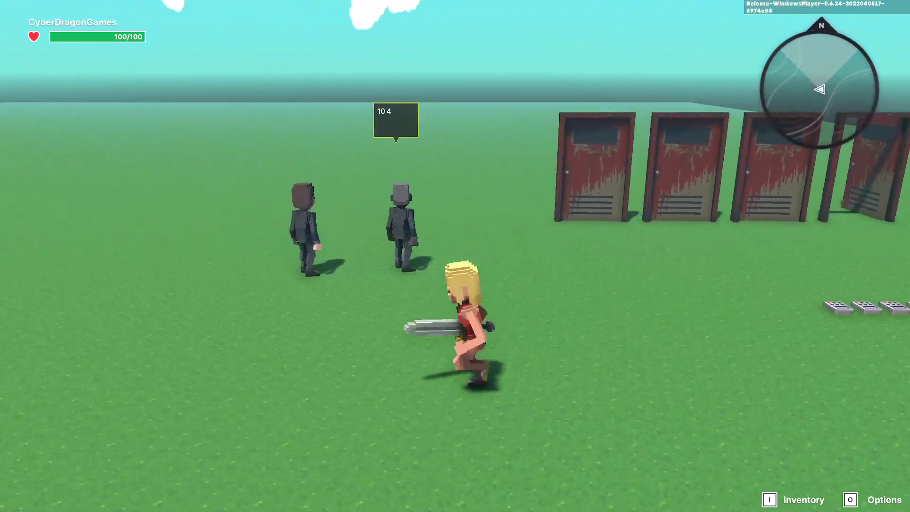
key("w")
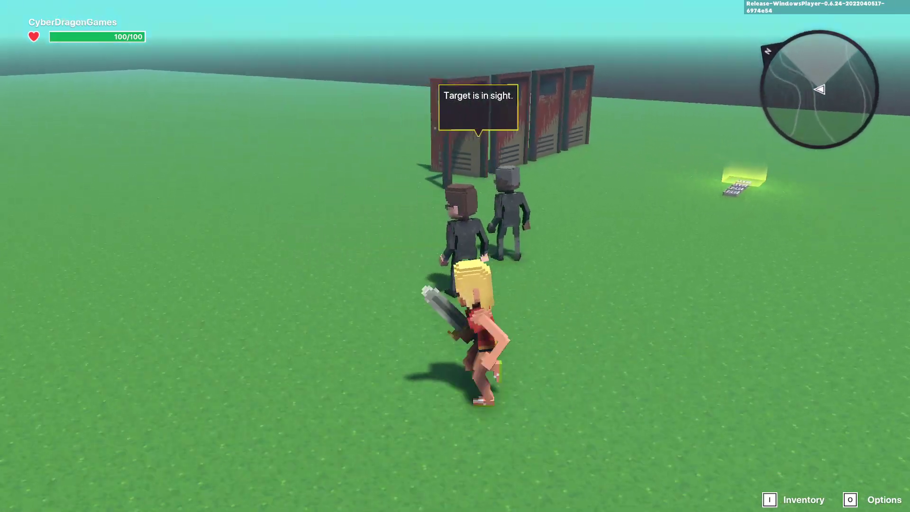
key("w")
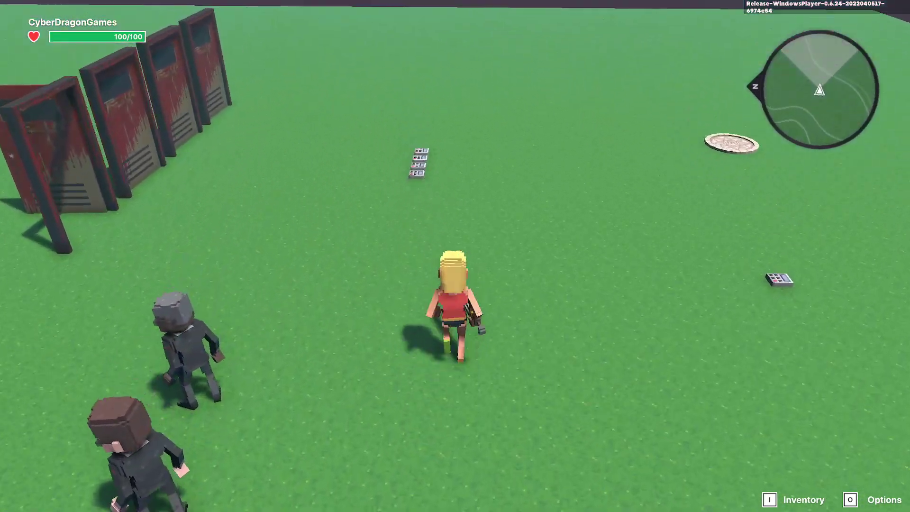
- Walk the avatar between the four switches and the agents to compare the doors' opening with the spoken lines
key("d")
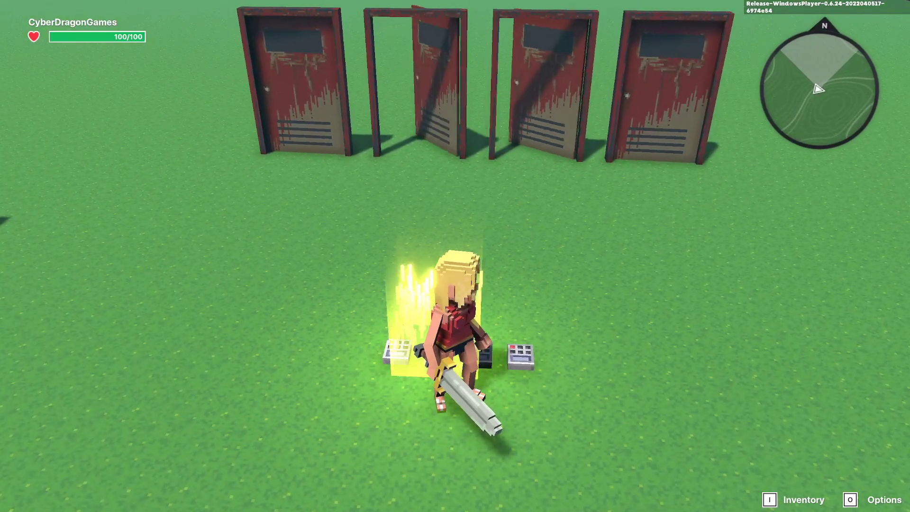
key("a")
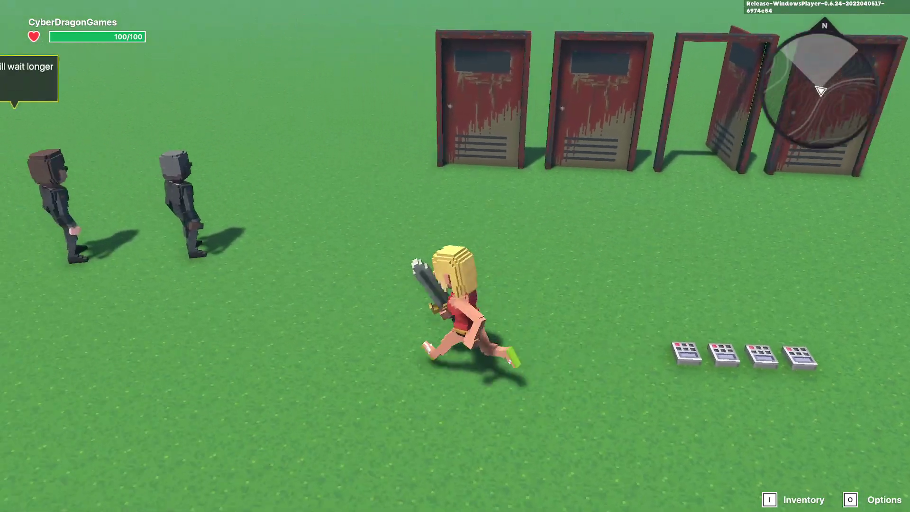
key("w")
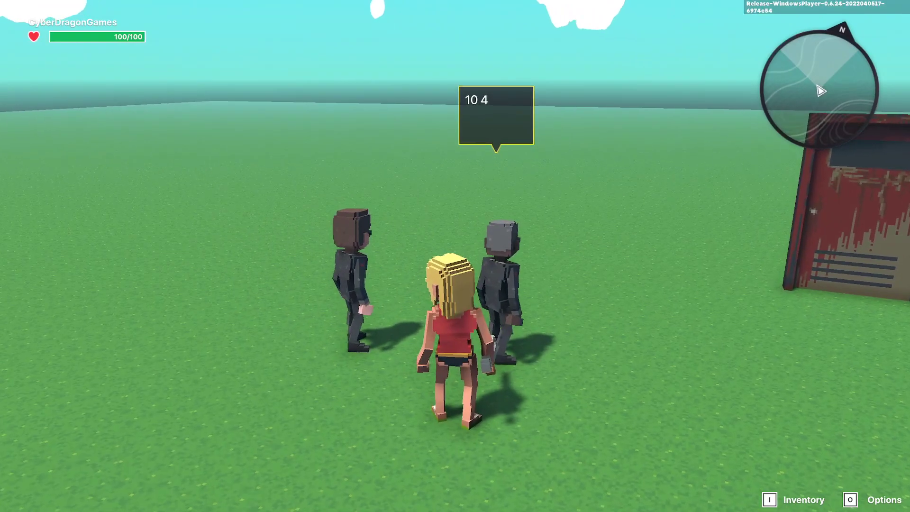
key("w")
key("w")
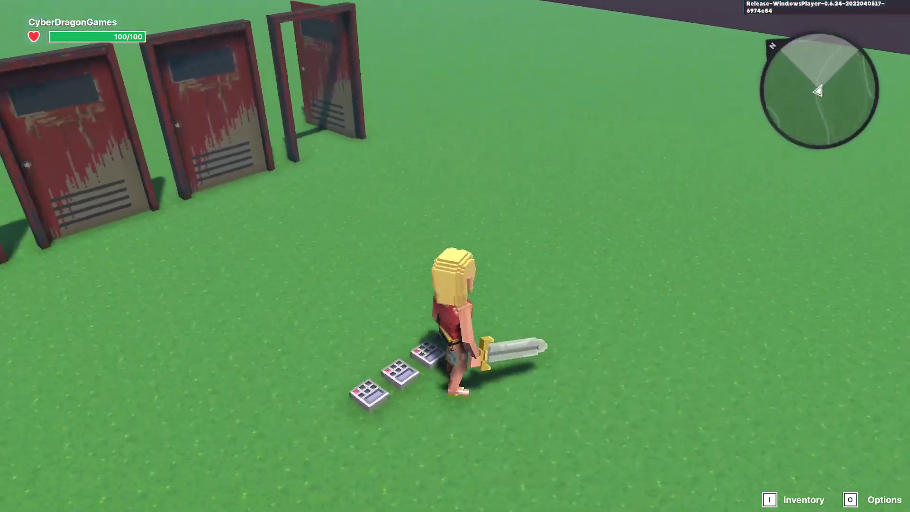
key("w")
key("a")
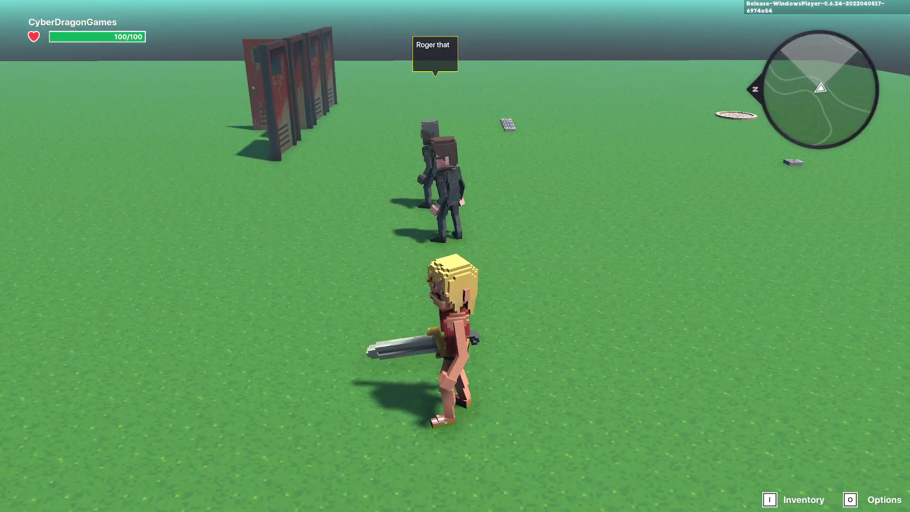
key("d")
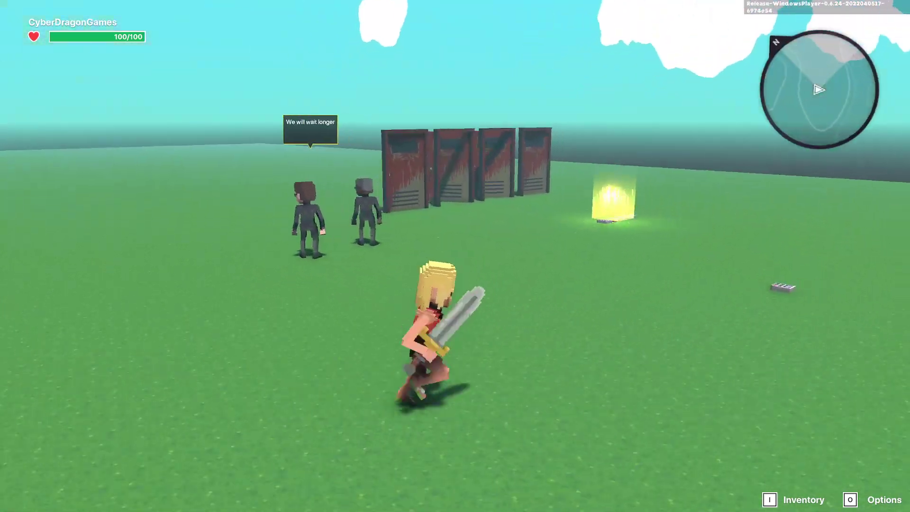
- Walk the avatar around in view of the agents and doors to watch the looping dialogue, and return to editing
key("d")
key("w")
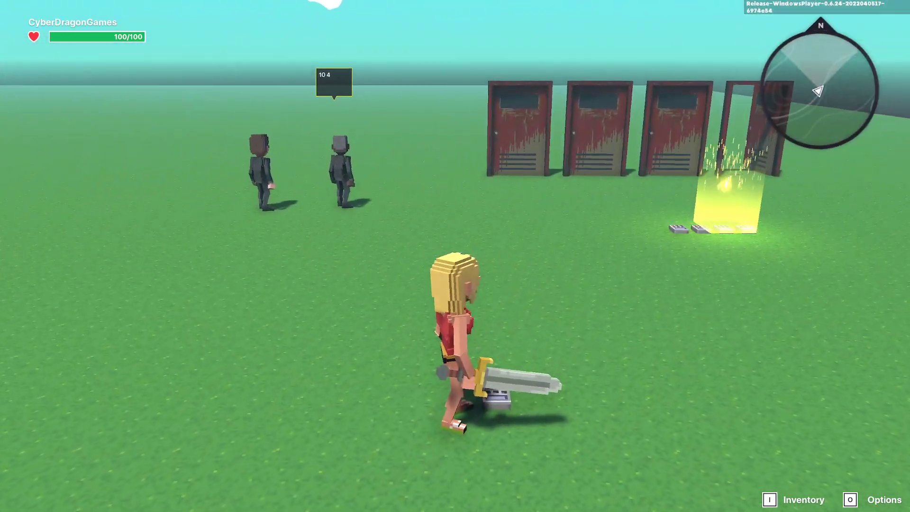
key("w")
key("w")
key("d")
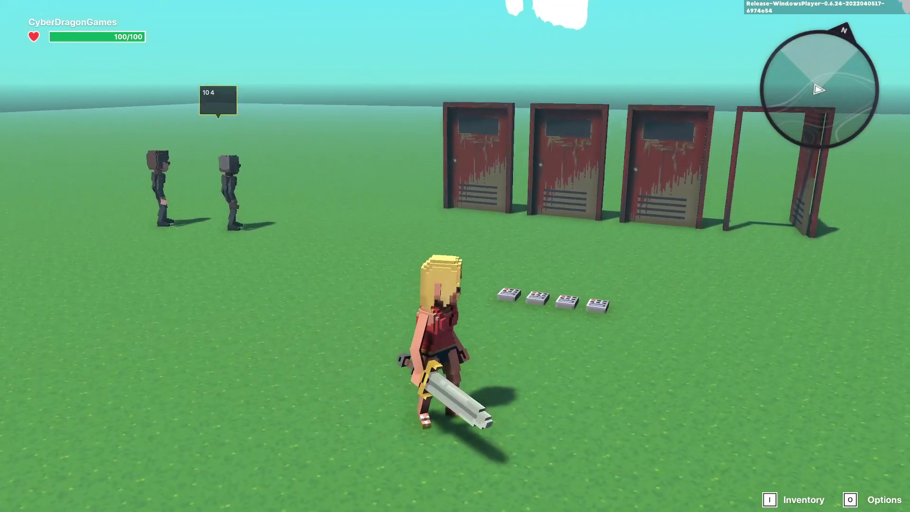
key("s")
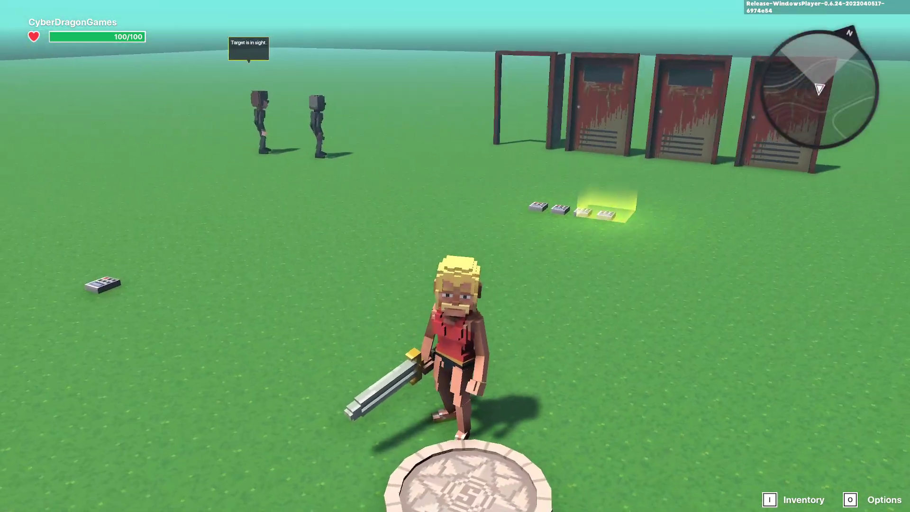
key("w")
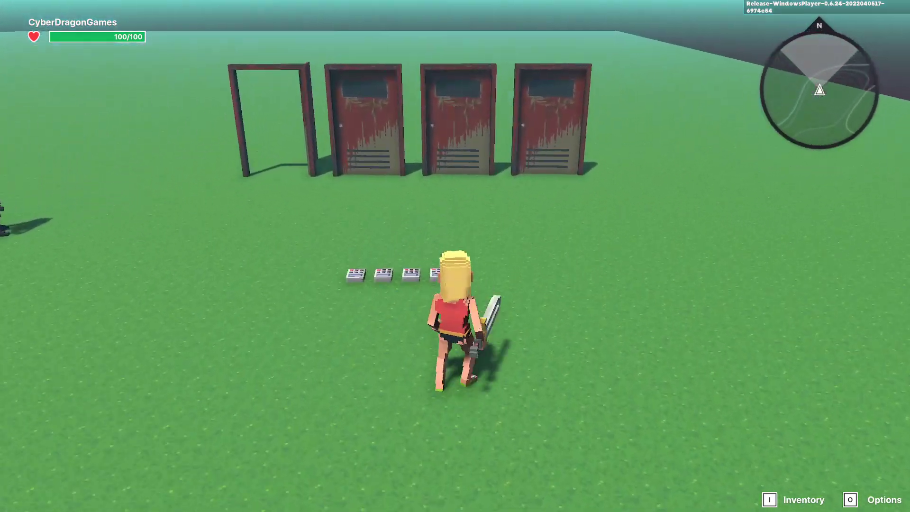
key("a")
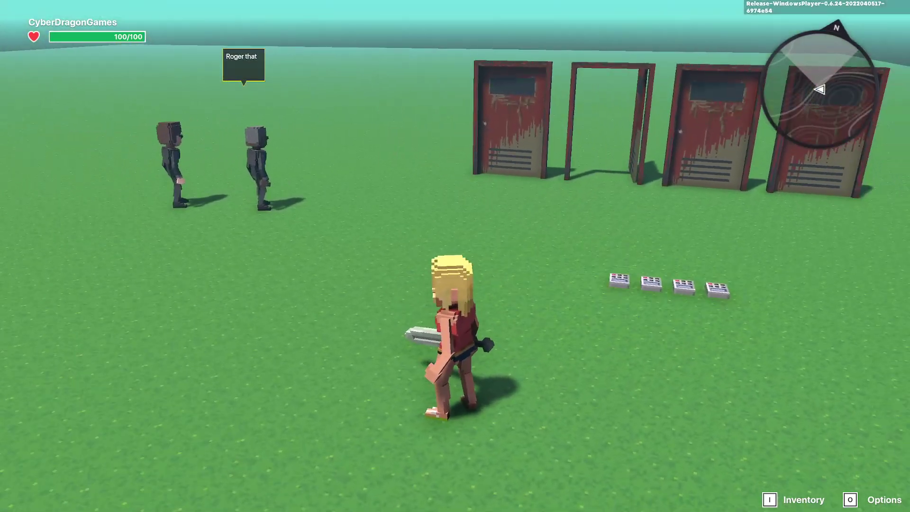
key("d")
key("a")
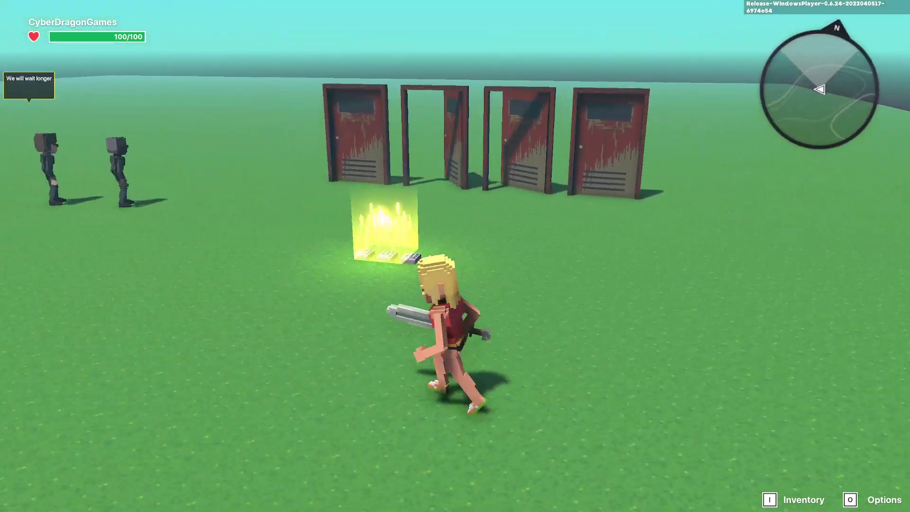
key("w")
key("Escape")
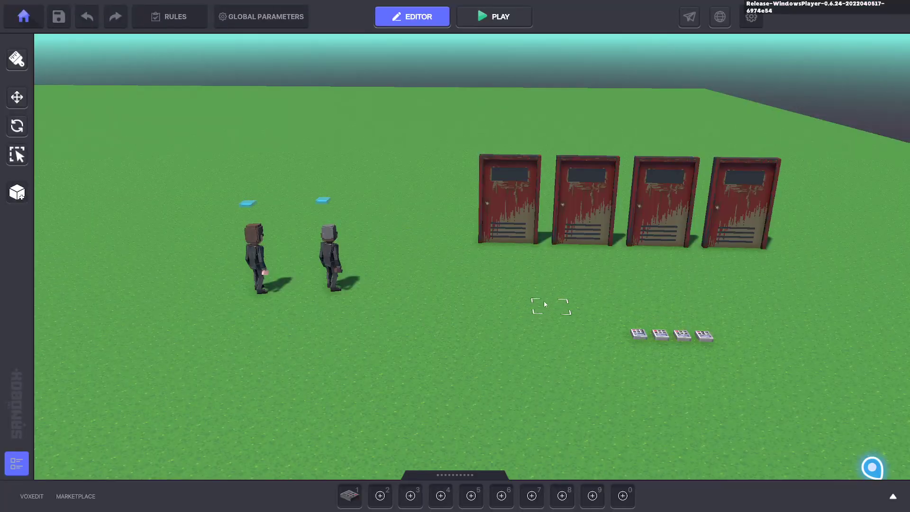
- Set the message sent on death to none for the row's last switch, tagged Step.4
left_click(591, 304)
scroll(793, 326, "down", 5)
left_click(804, 283)
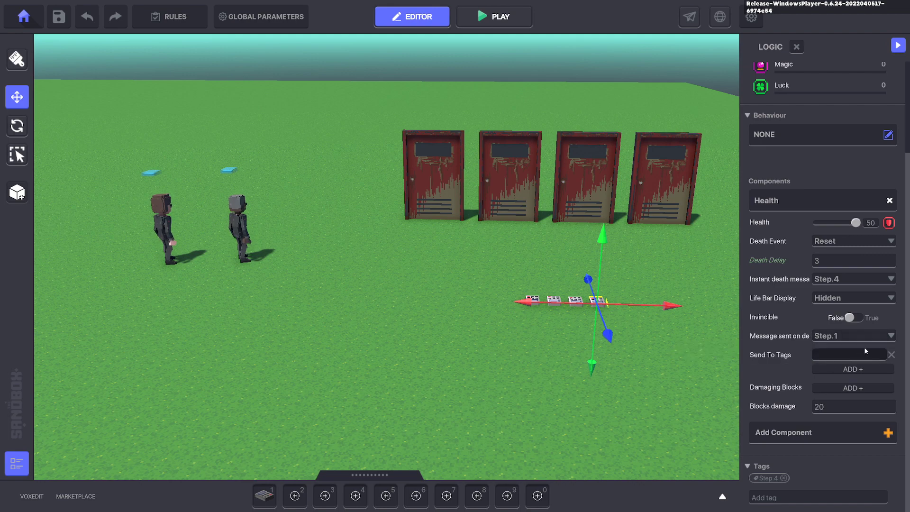
left_click(844, 337)
left_click(832, 359)
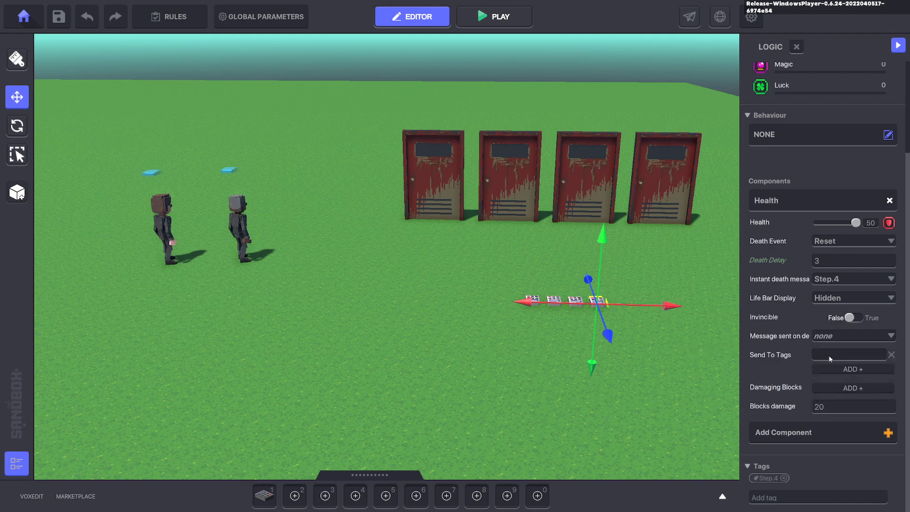
left_click(710, 354)
scroll(639, 338, "down", 3)
- Play-test the scene briefly with the avatar near the lone trigger switch, and return to editing
key("ctrl+p")
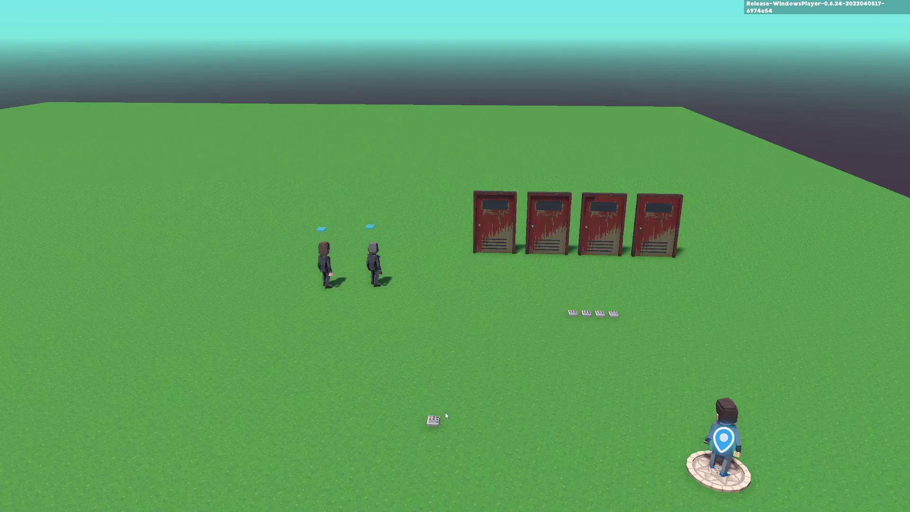
key("w")
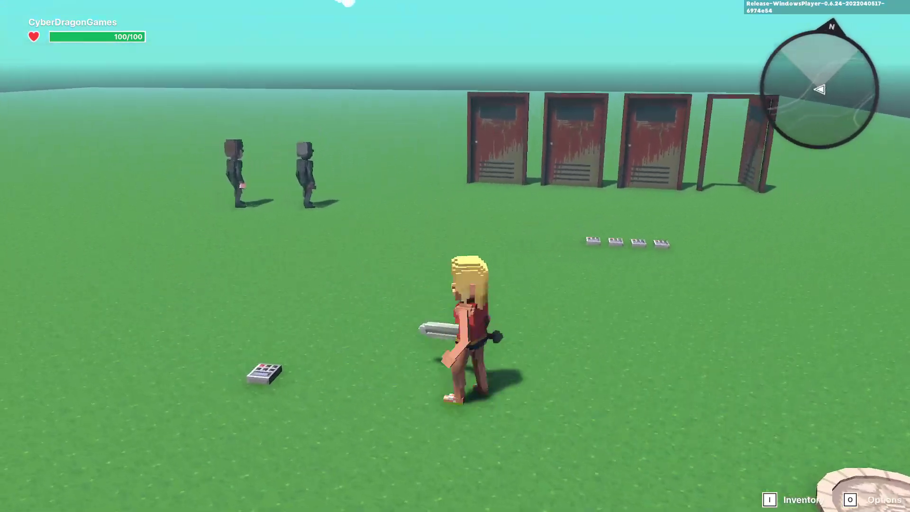
key("F5")
- In the lone trigger switch's Speaker component, turn Only Once off and set the Auto Hide Delay to 1
scroll(803, 349, "down", 5)
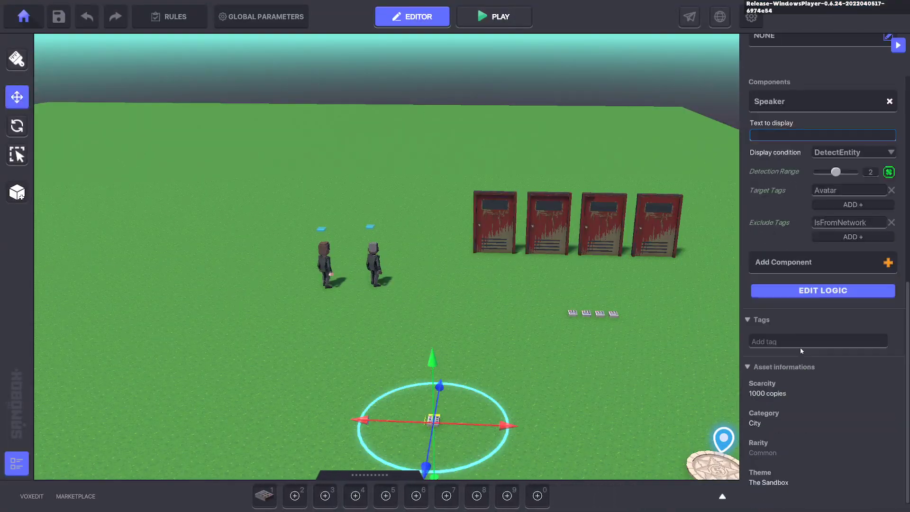
left_click(811, 290)
scroll(820, 315, "down", 3)
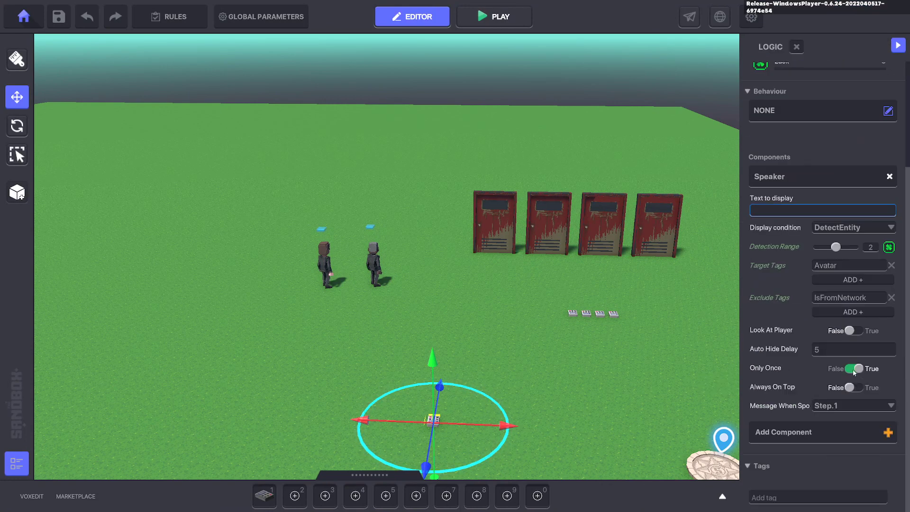
left_click(854, 369)
left_click(825, 350)
type("1")
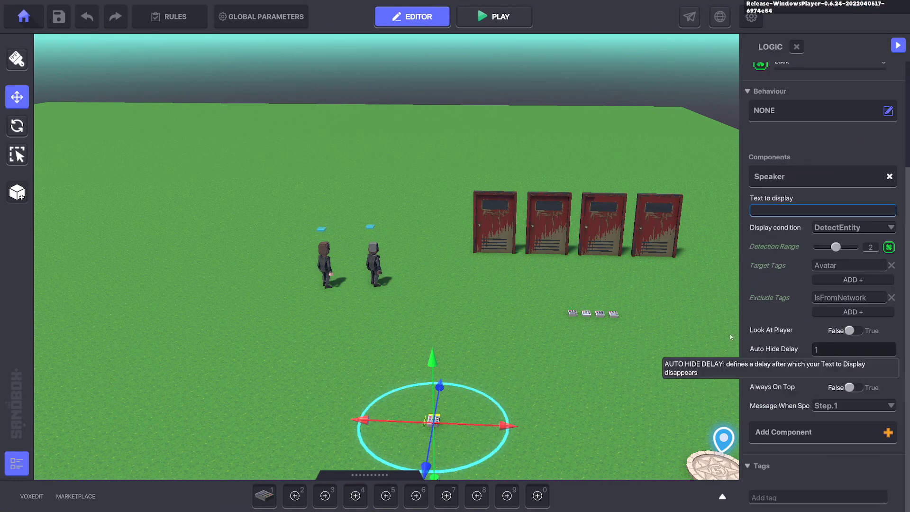
- Play-test the scene, walking the avatar up to the trigger switch and away to check the door sequence and dialogue
key("F5")
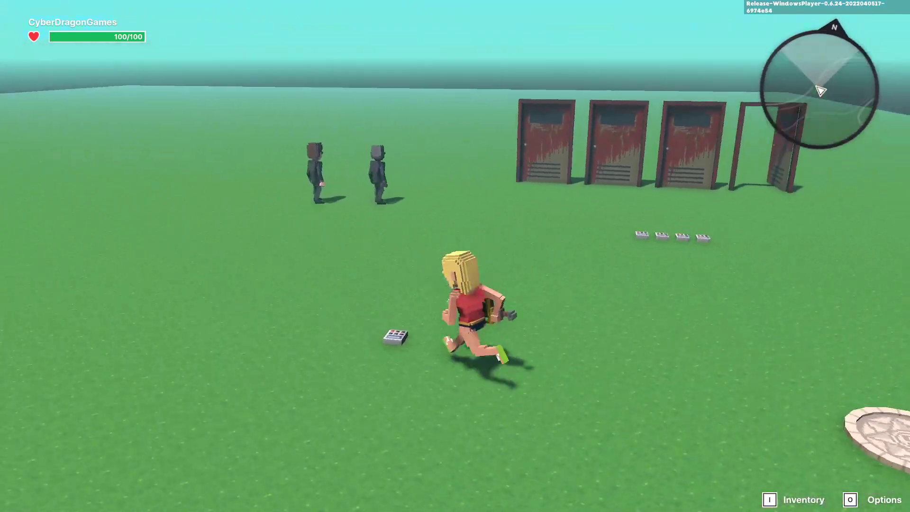
key("d")
key("s")
key("a")
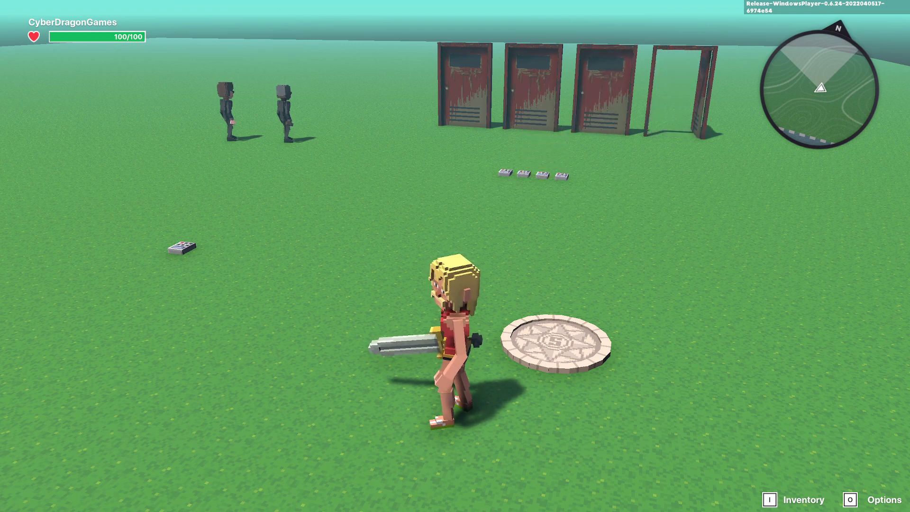
key("a")
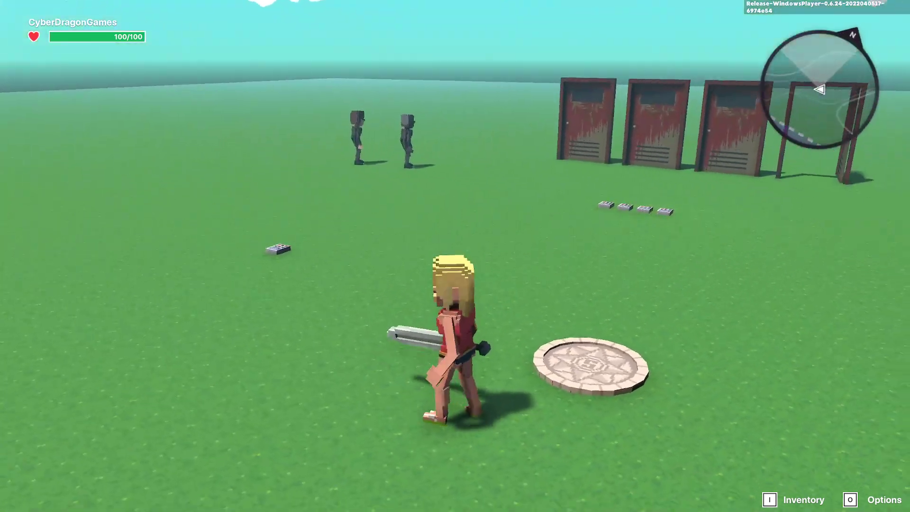
key("w")
key("a")
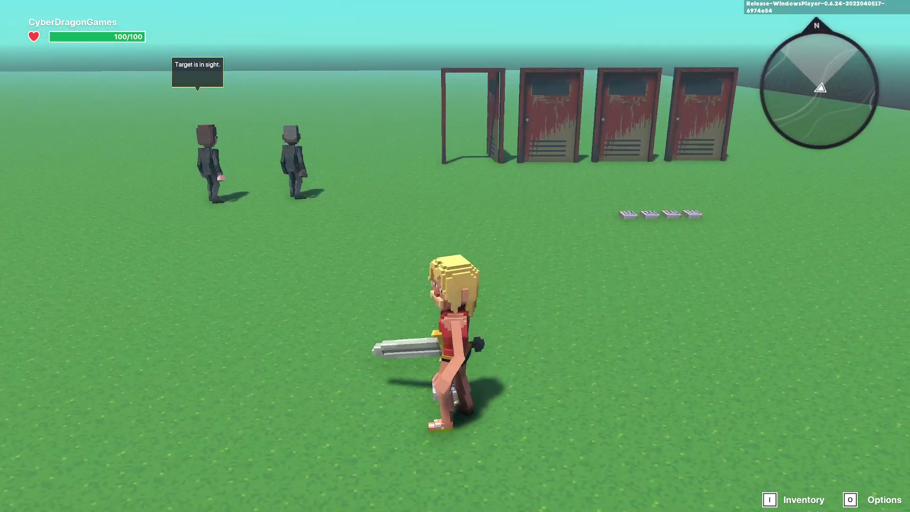
key("d")
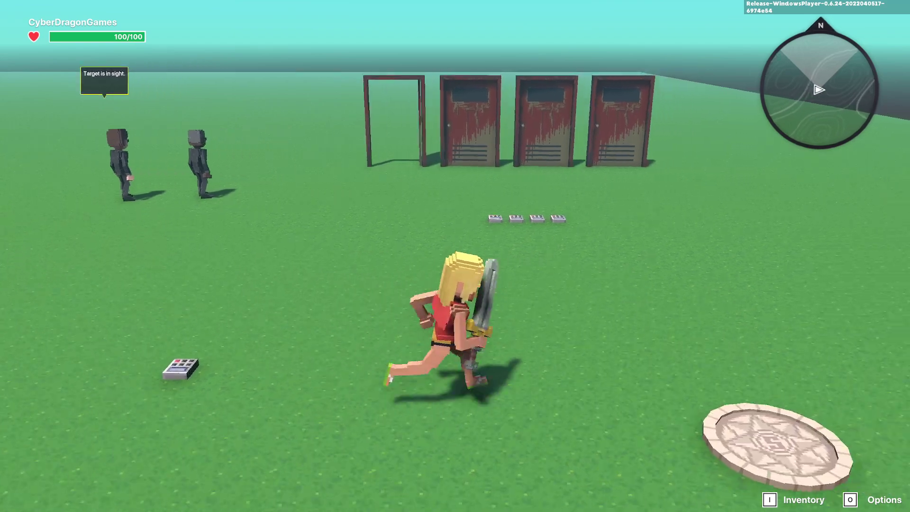
key("s")
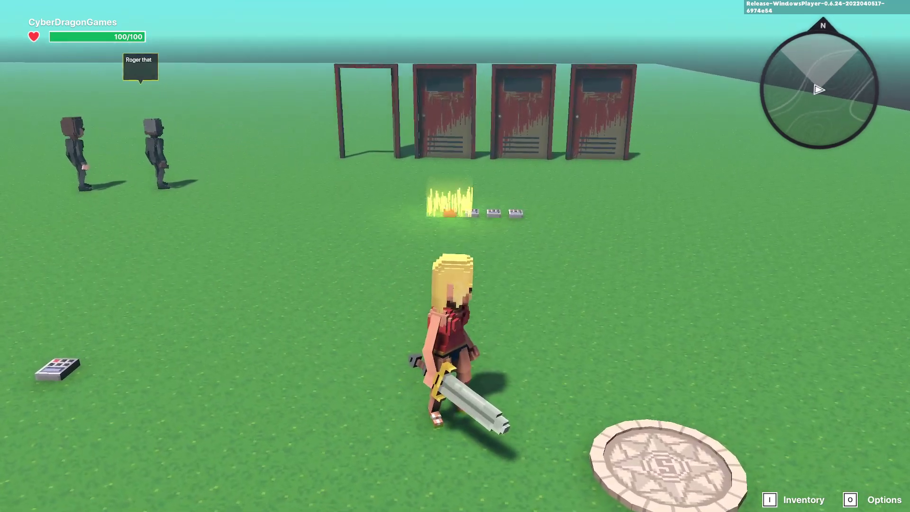
key("d")
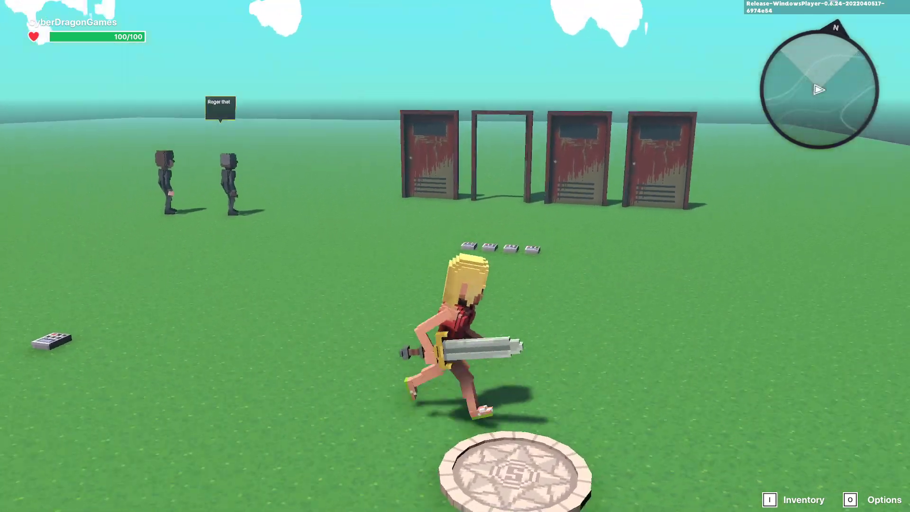